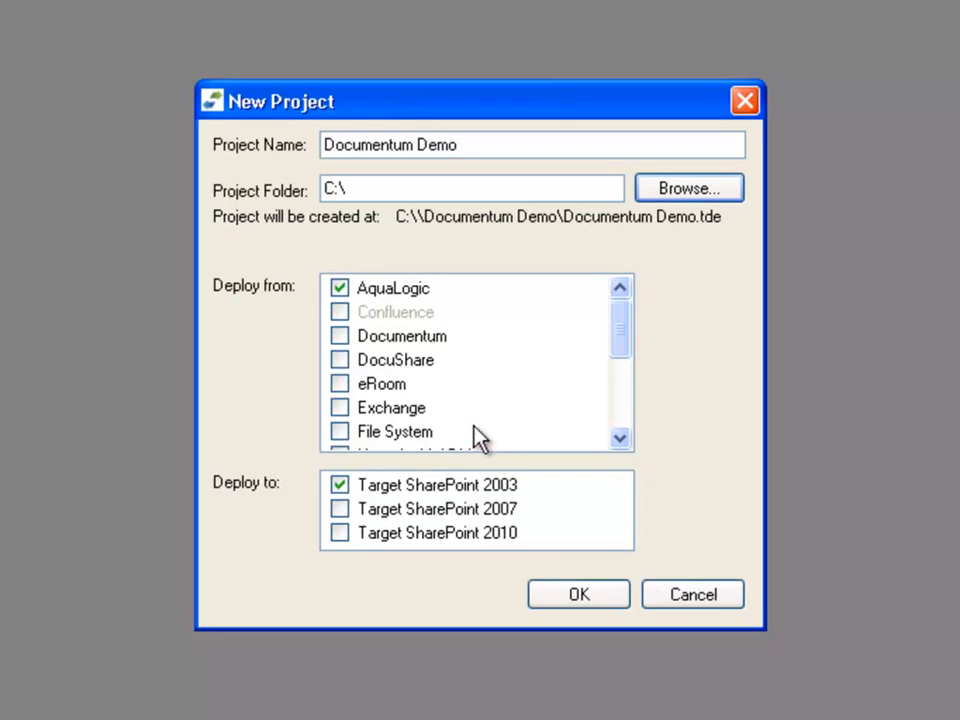
Step: Create the Documentum Demo project with Documentum as the source and Target SharePoint 2010 as the destination
click(342, 336)
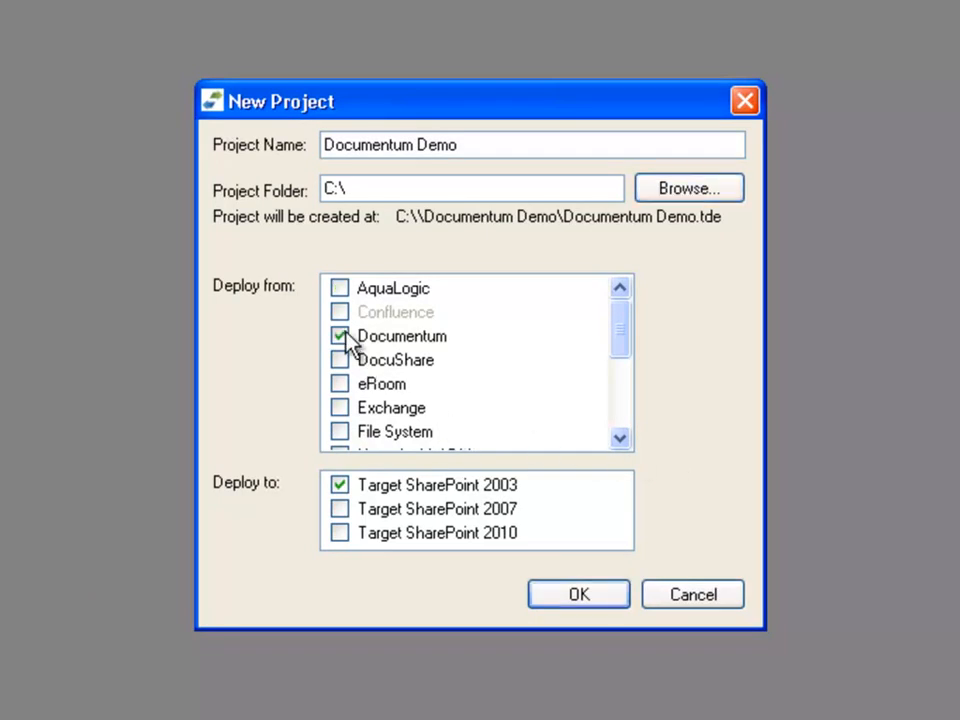
click(341, 533)
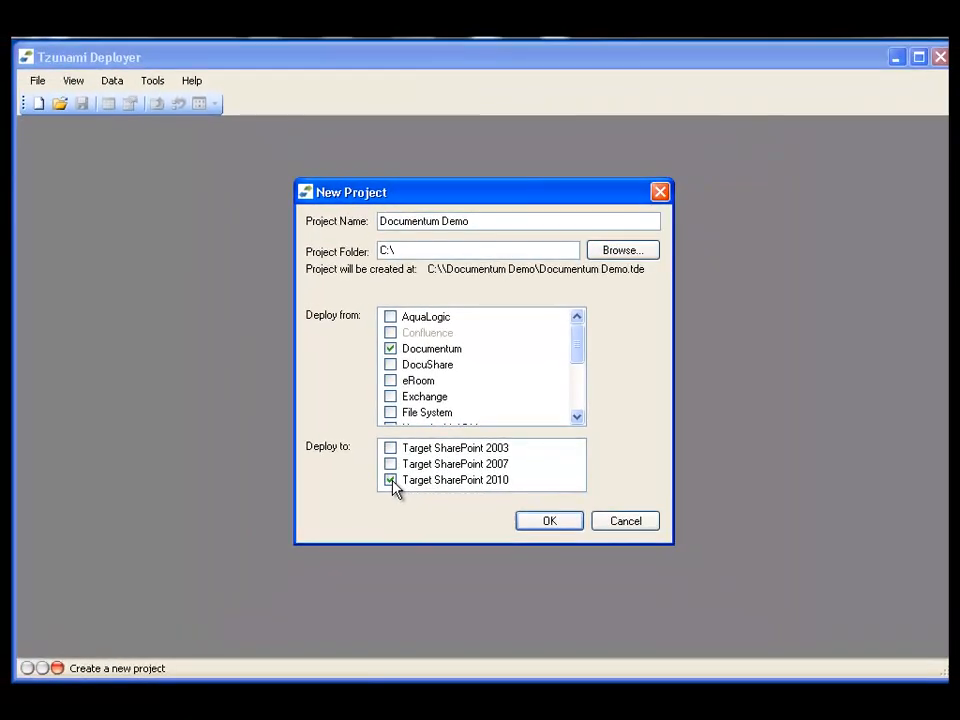
click(533, 517)
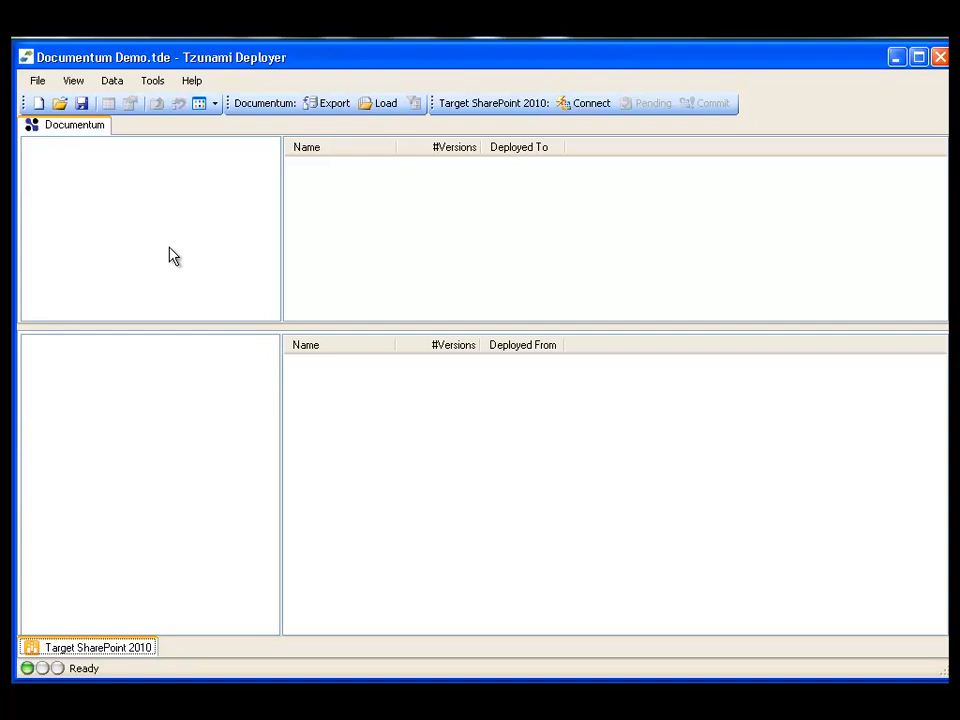
Step: Start a Documentum export to TDX using the saved credentials and the DocuDB2 DocBase
right_click(182, 175)
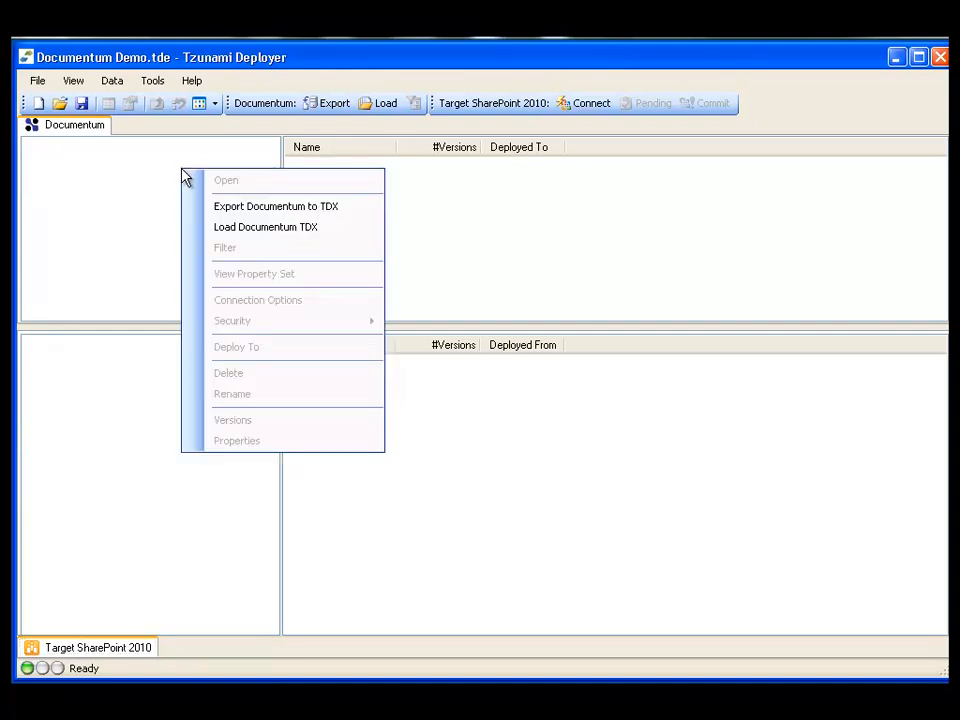
click(359, 218)
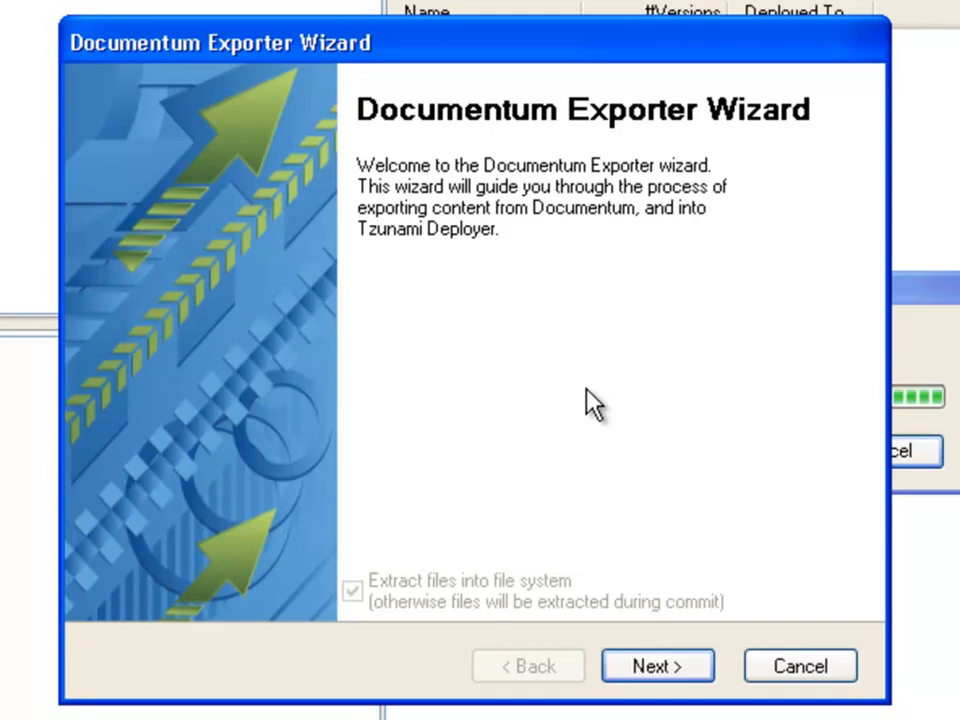
click(684, 670)
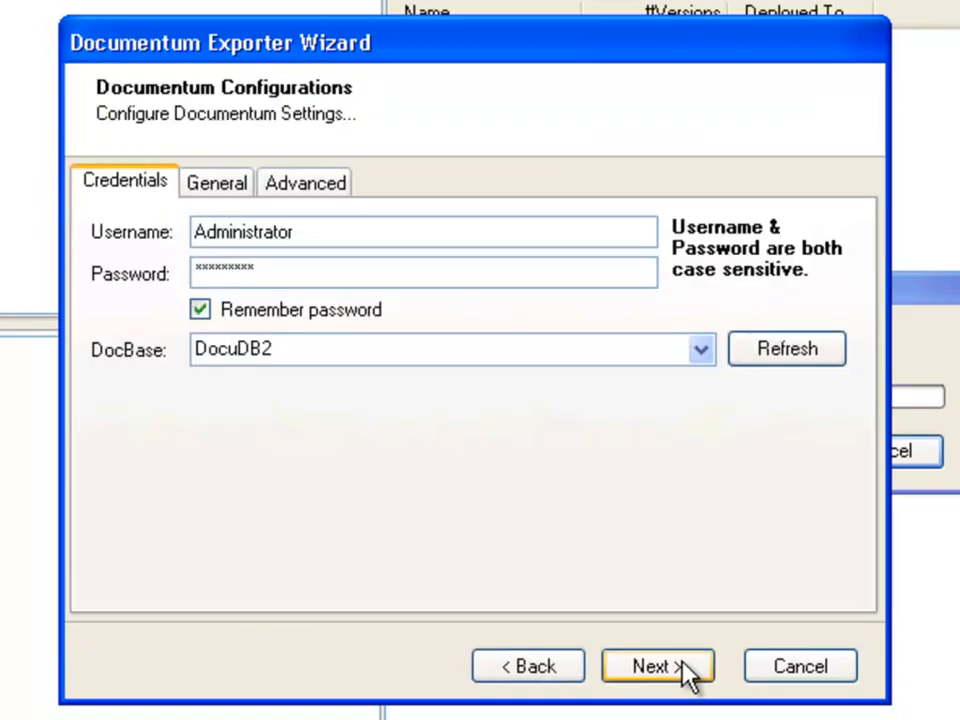
double_click(320, 350)
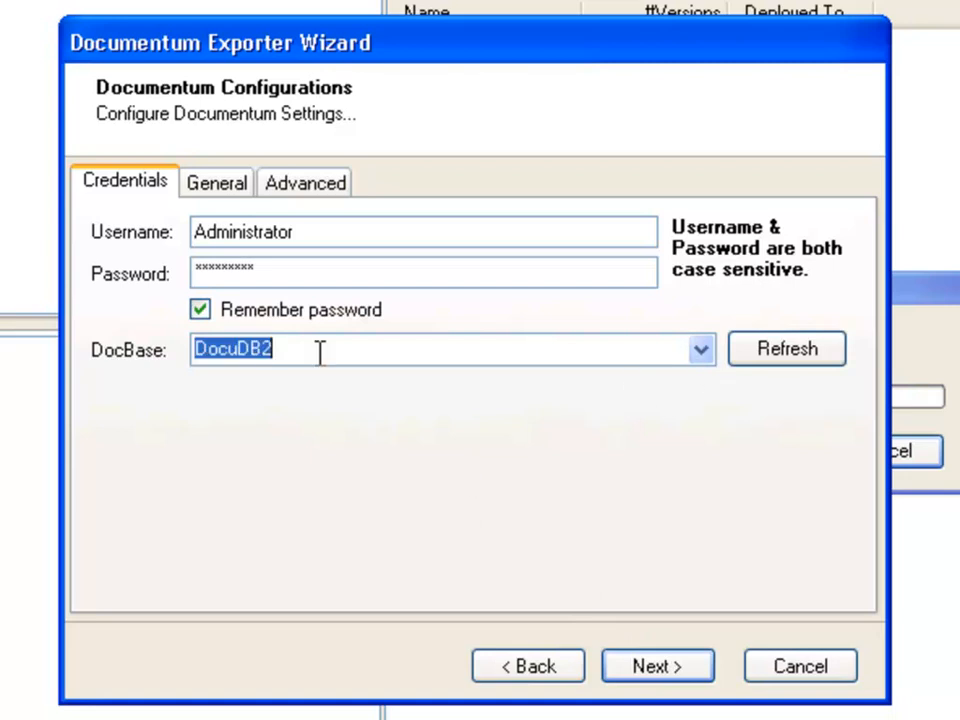
Step: Review the export's general options, including the security export option, and its advanced options
click(218, 194)
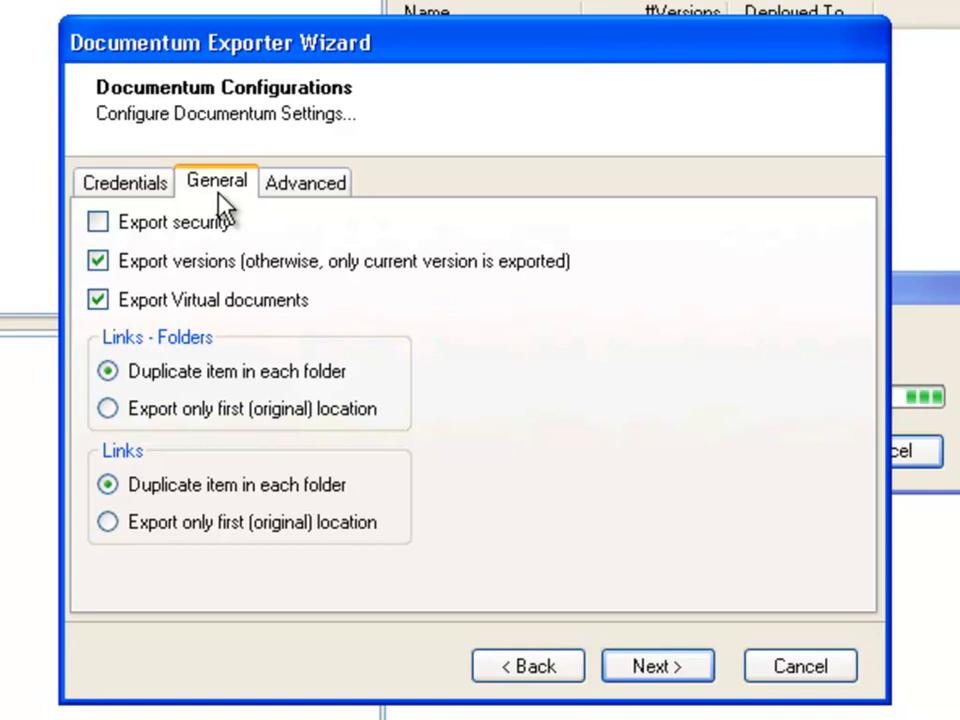
click(97, 226)
click(99, 226)
click(337, 190)
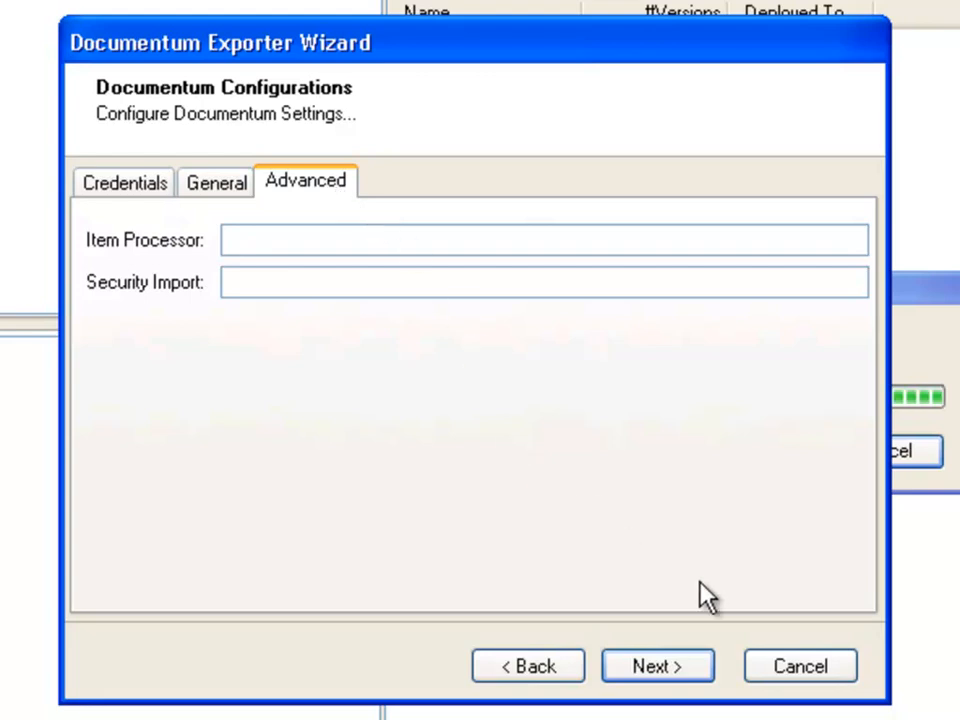
Step: Choose the Presentation folder in the Administrator cabinet of DocuDB2 as the content to export
click(707, 670)
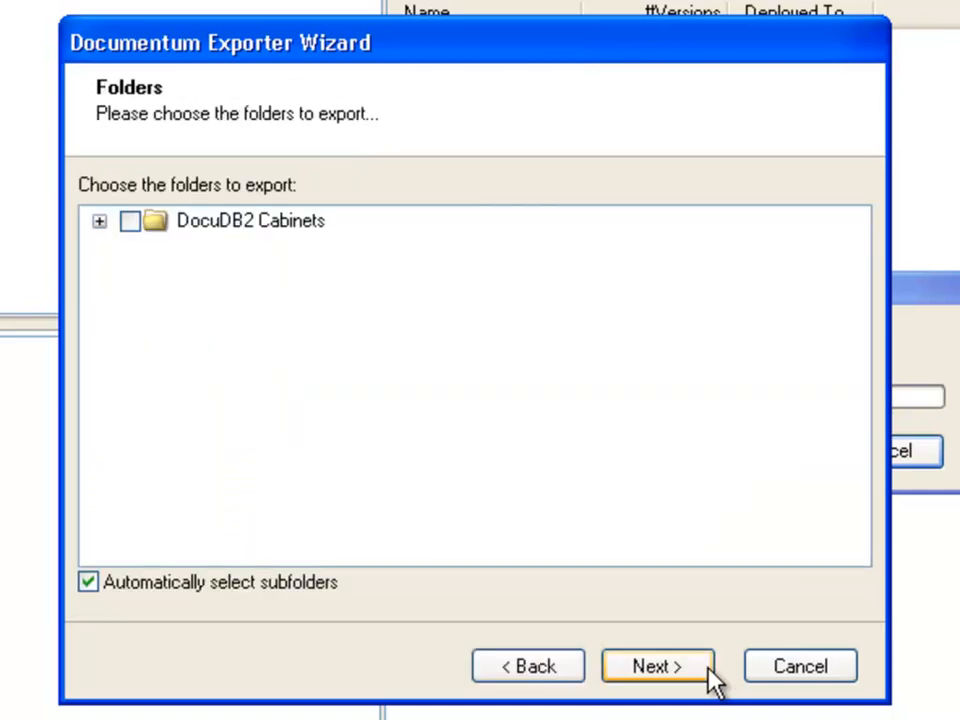
click(99, 221)
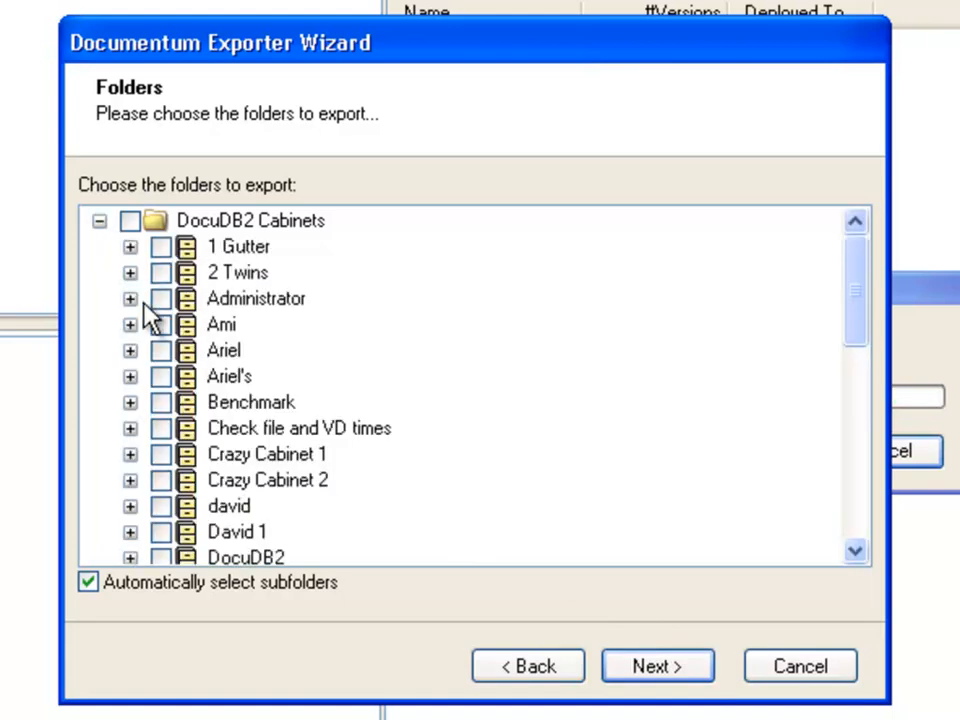
click(130, 299)
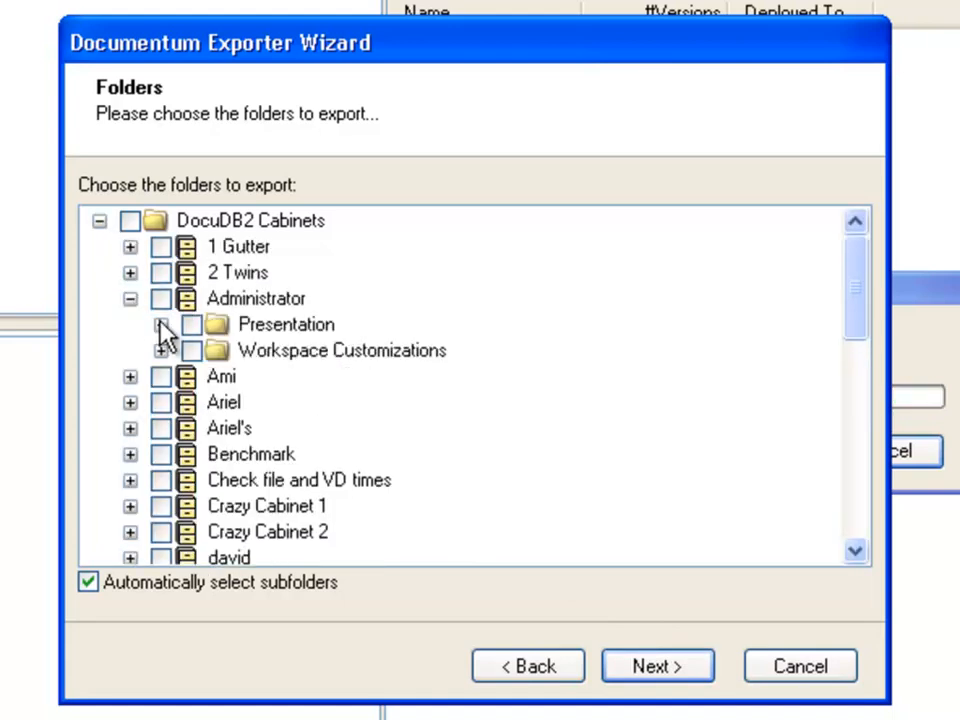
click(191, 326)
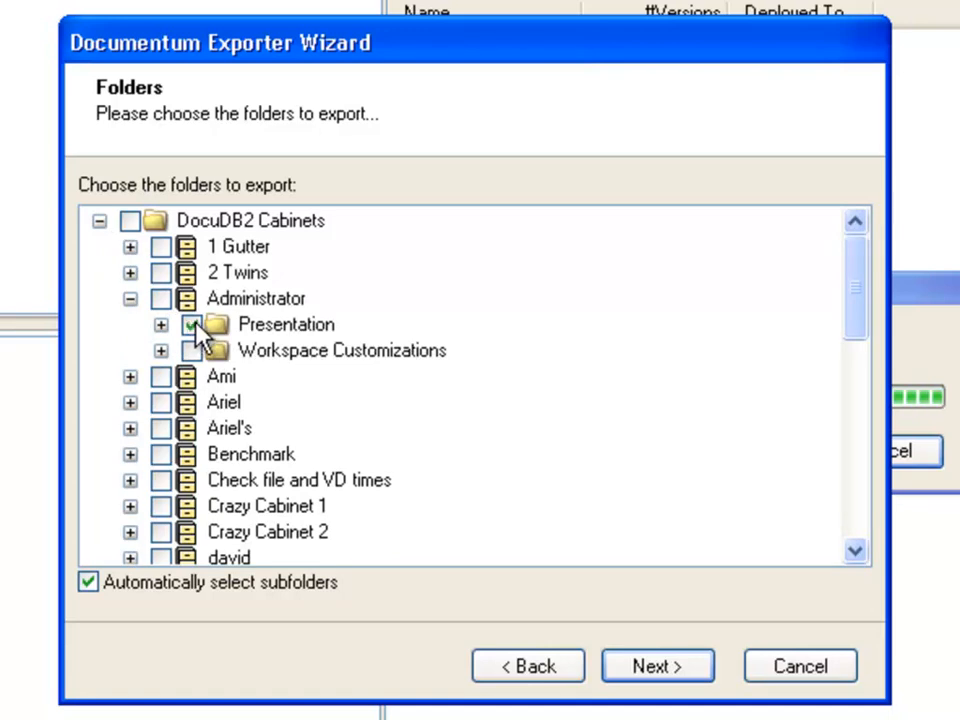
click(648, 668)
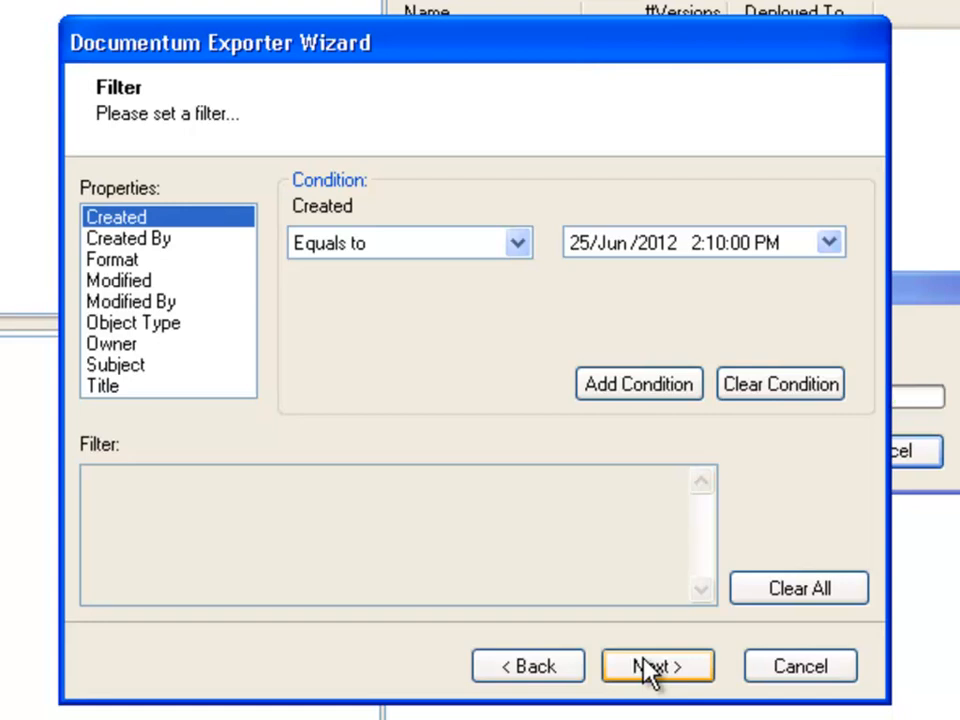
Step: Set the comparison for the Created property to Smaller than on the filter page and continue to the destination settings
click(515, 247)
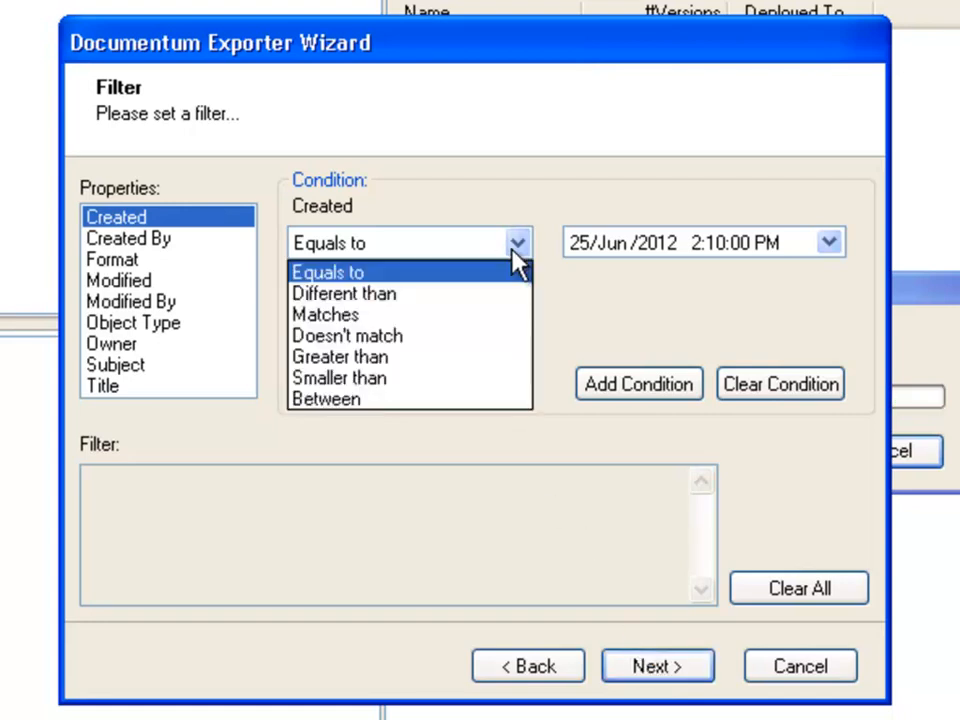
click(472, 377)
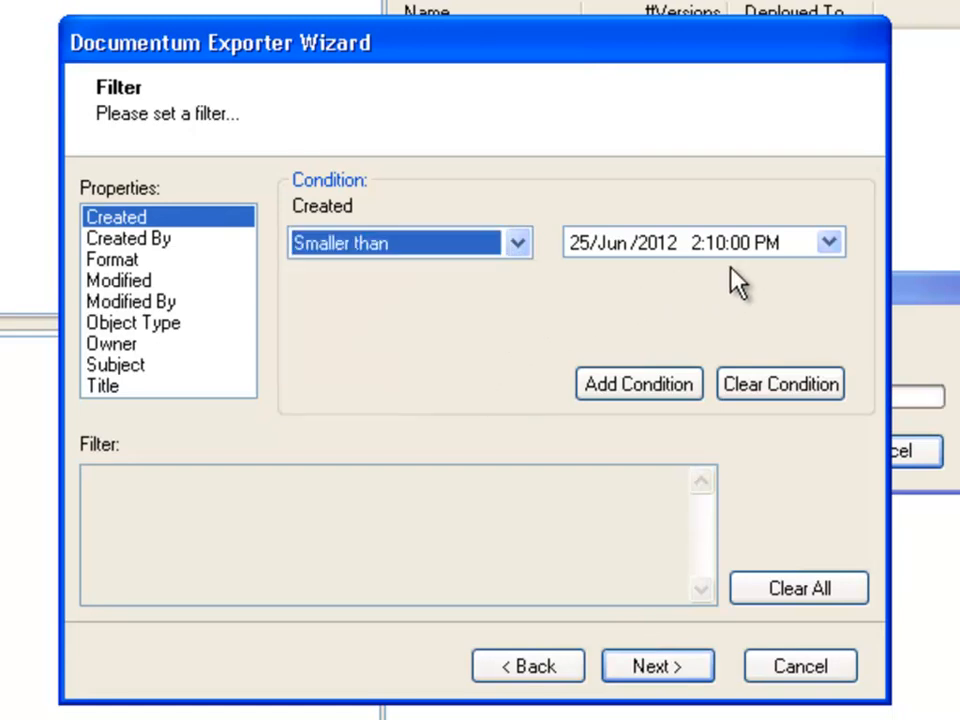
click(712, 667)
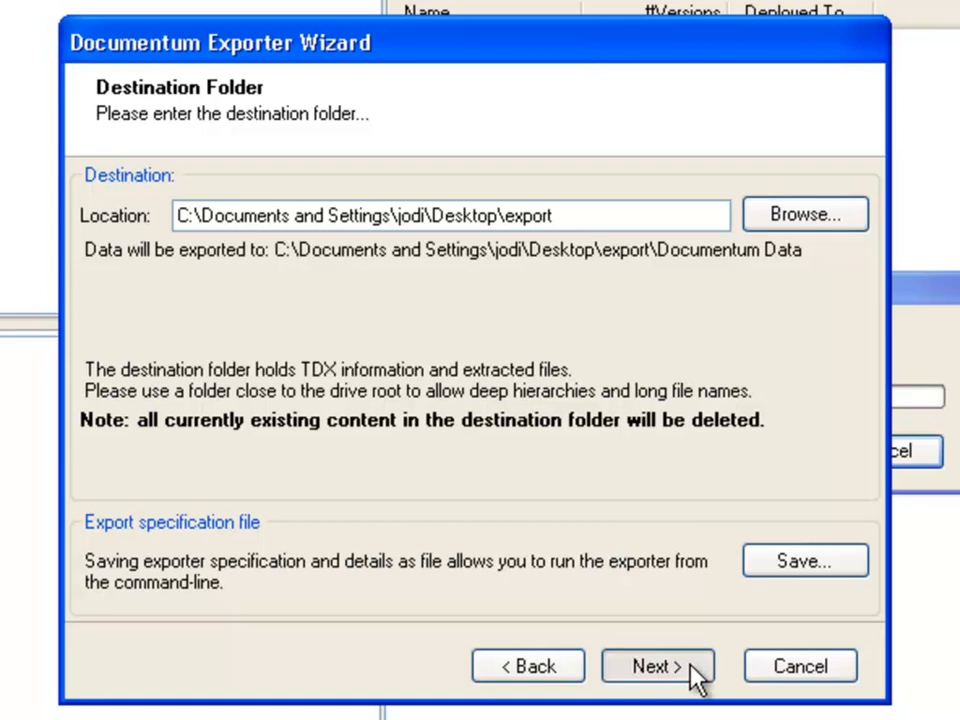
Step: Run the export to the proposed destination folder and load the exported data into the project under the name Demo
click(657, 666)
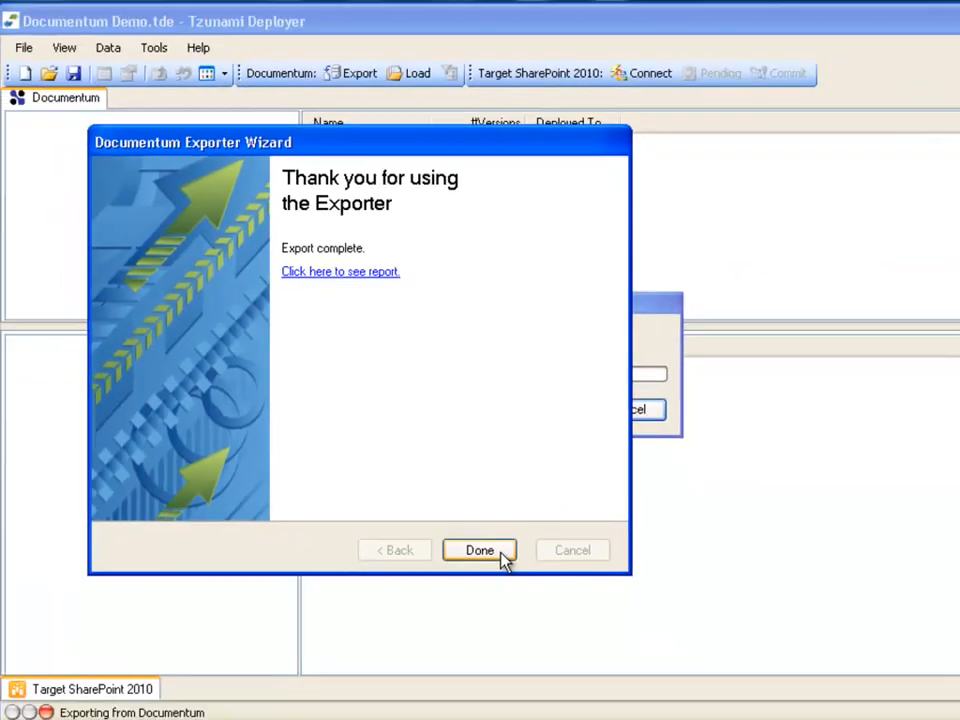
click(688, 668)
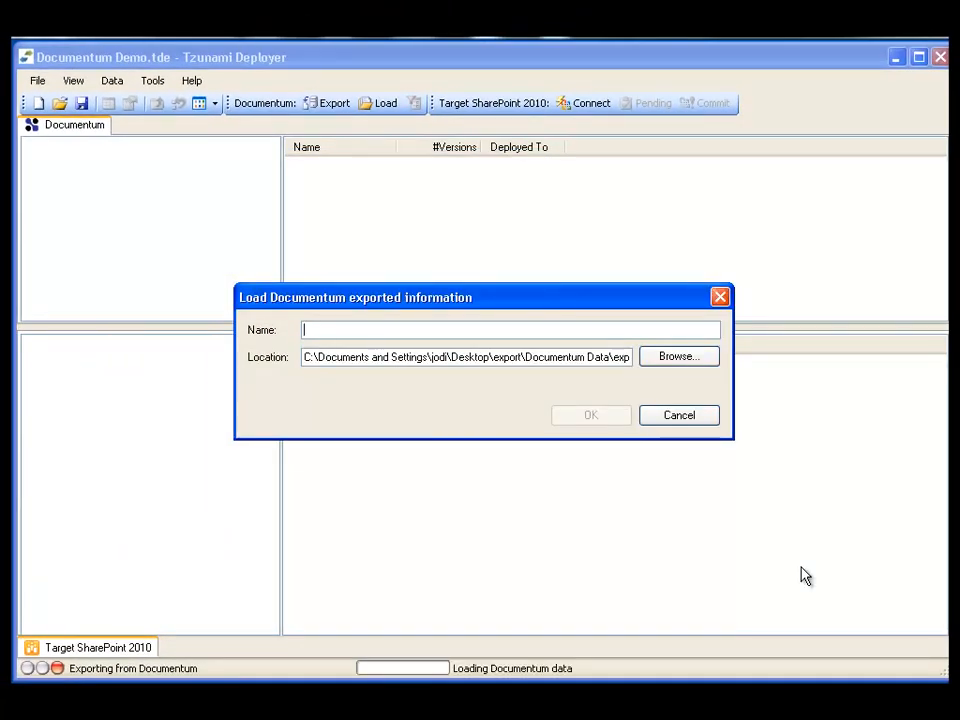
text(Demo)
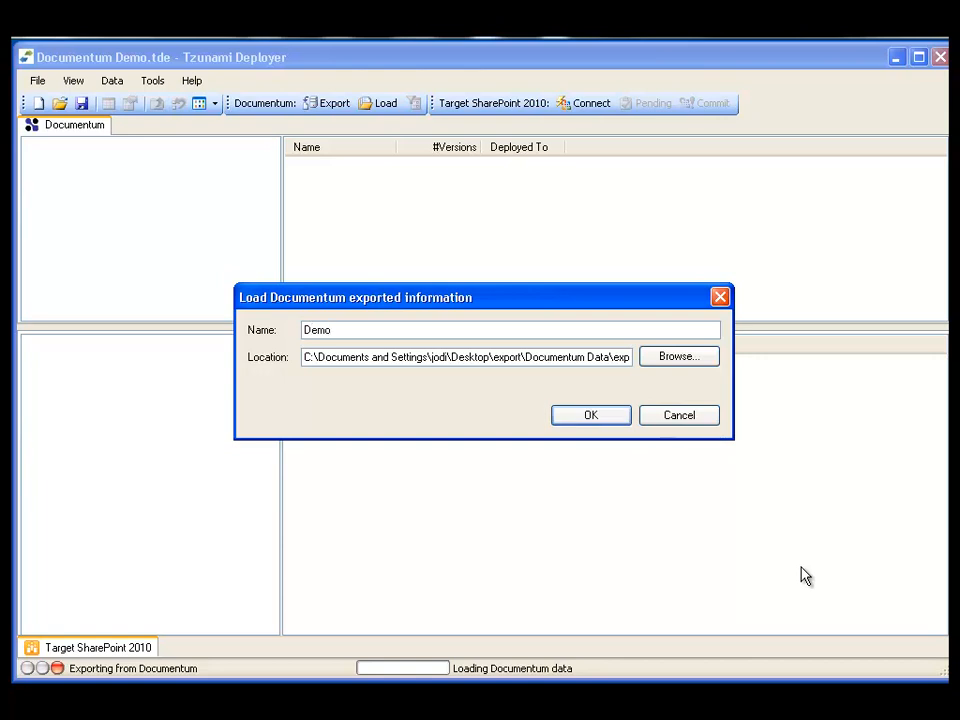
click(591, 415)
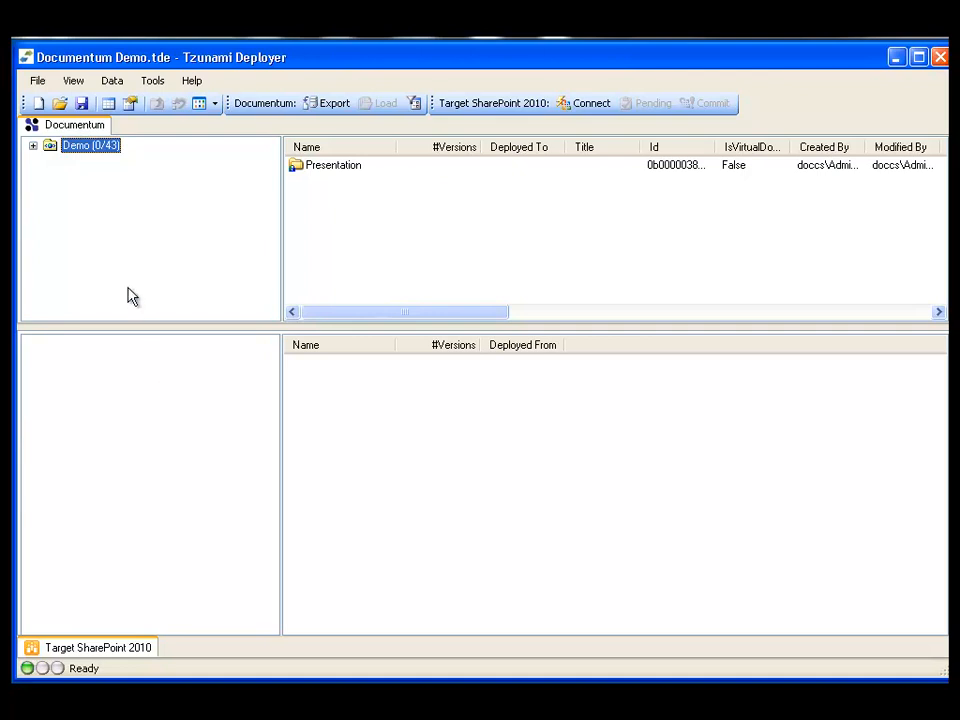
Step: Browse the loaded Demo source down to the Tzunami Docs folder inside Presentation and examine its items
click(33, 147)
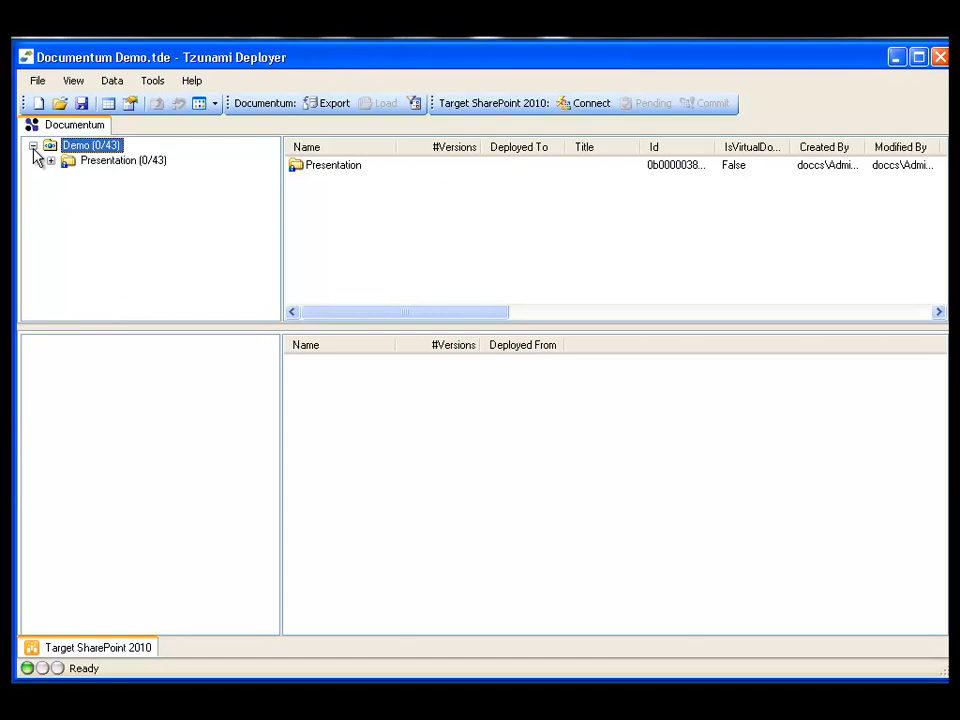
click(93, 164)
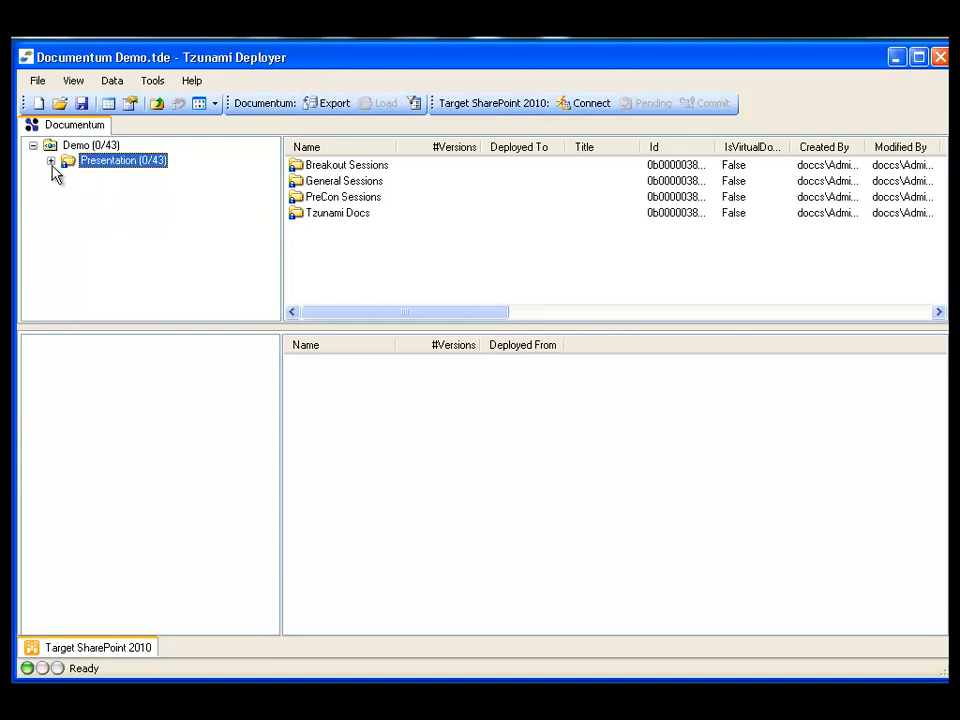
click(51, 162)
click(156, 220)
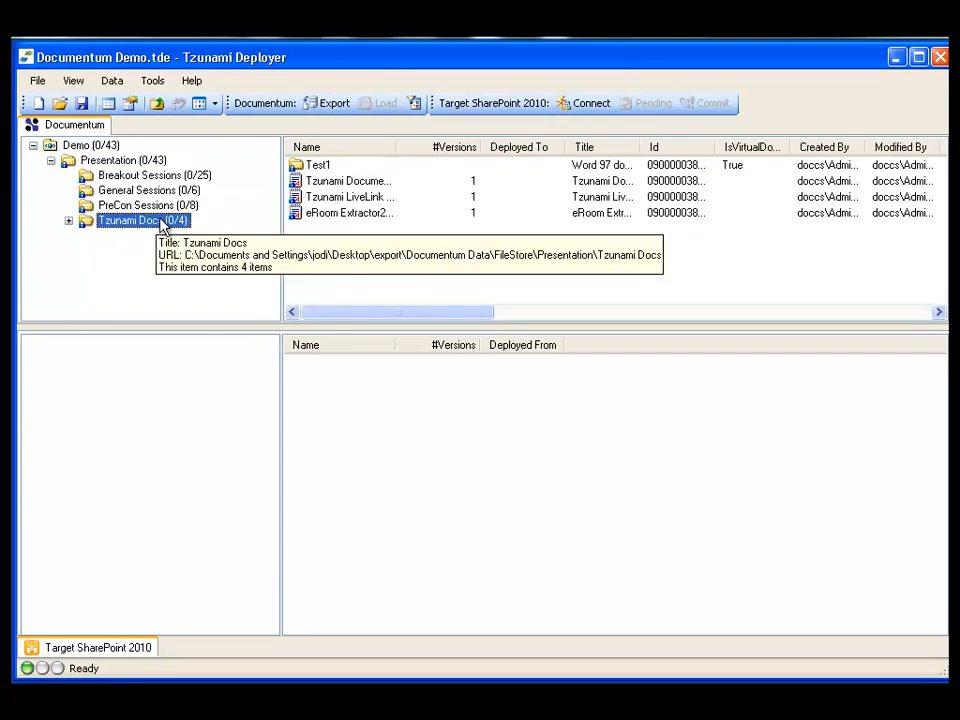
mouse_move(362, 319)
mouse_down()
mouse_move(465, 313)
mouse_move(349, 304)
mouse_up()
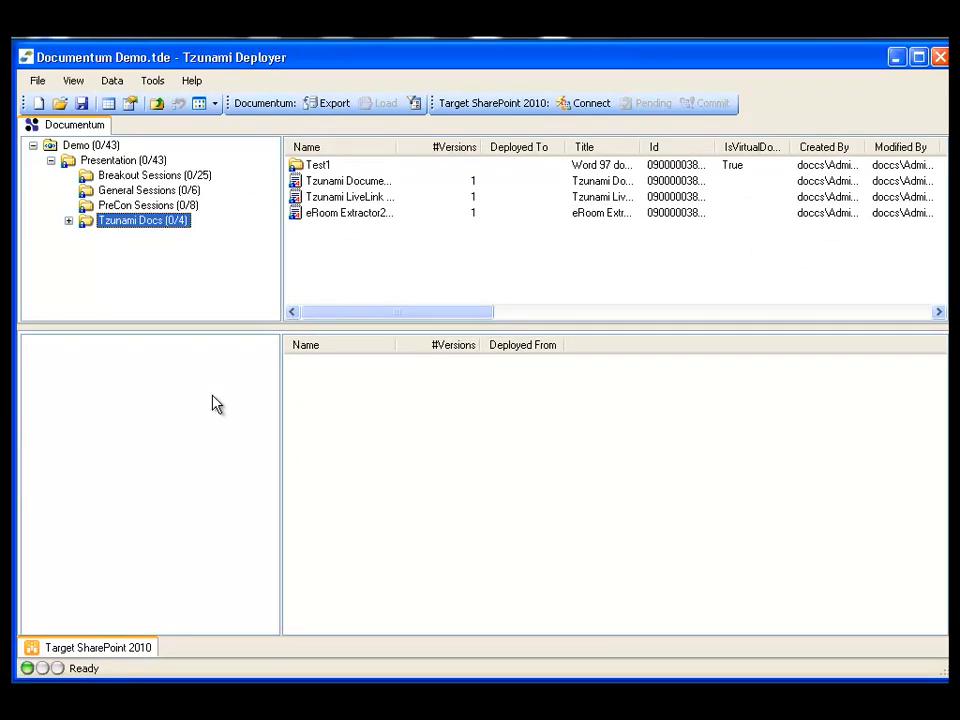
Step: Connect to the SharePoint 2010 server sp10f-s1 with the administrator account, entering the account password
right_click(214, 401)
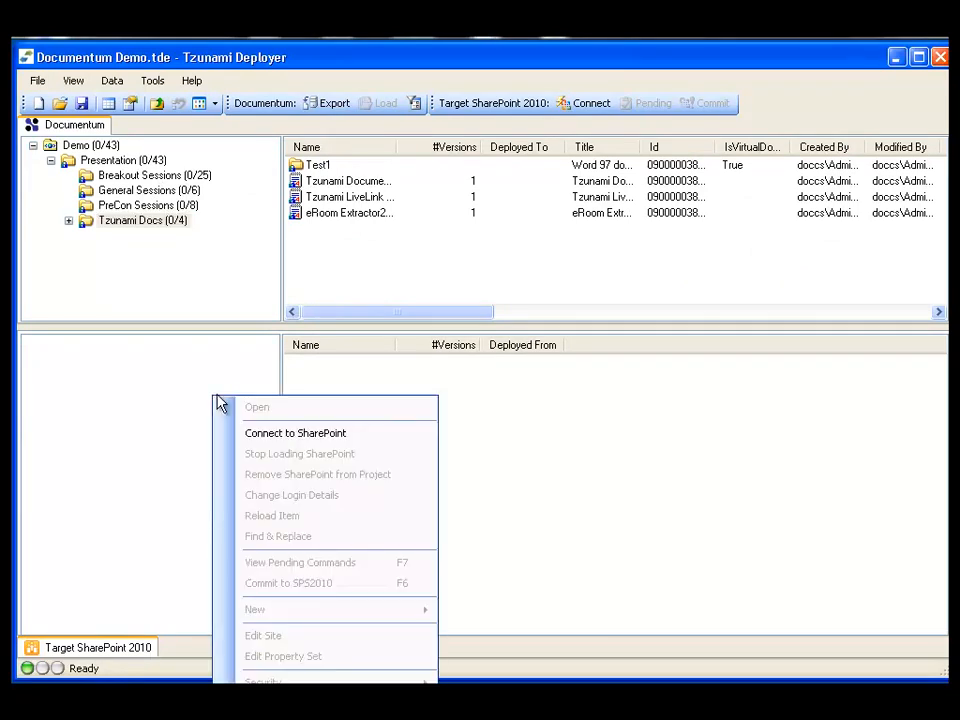
click(385, 437)
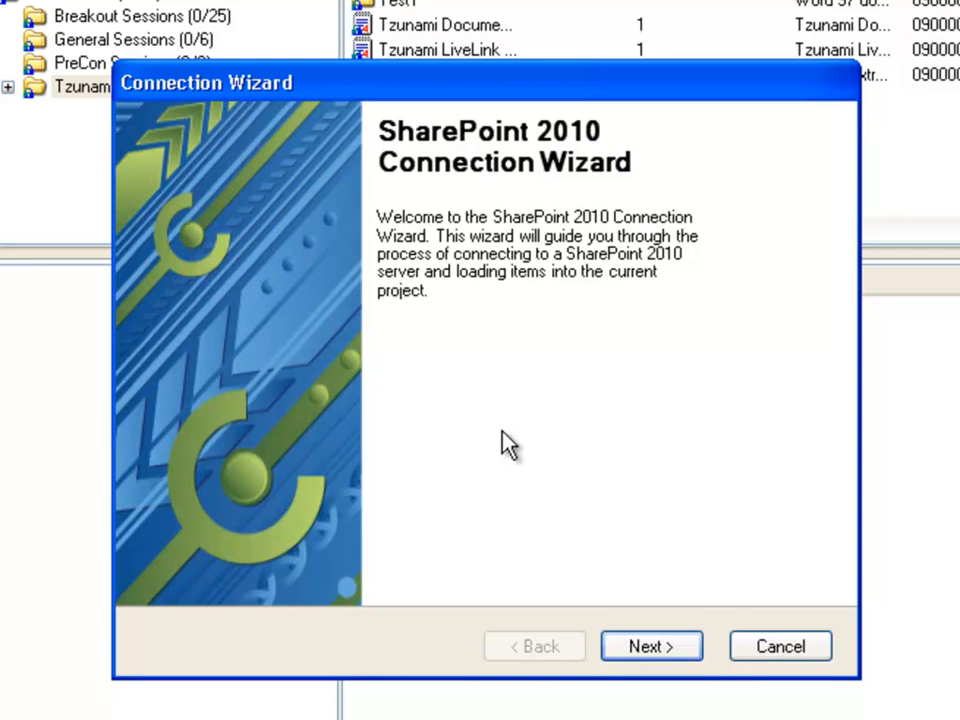
click(679, 646)
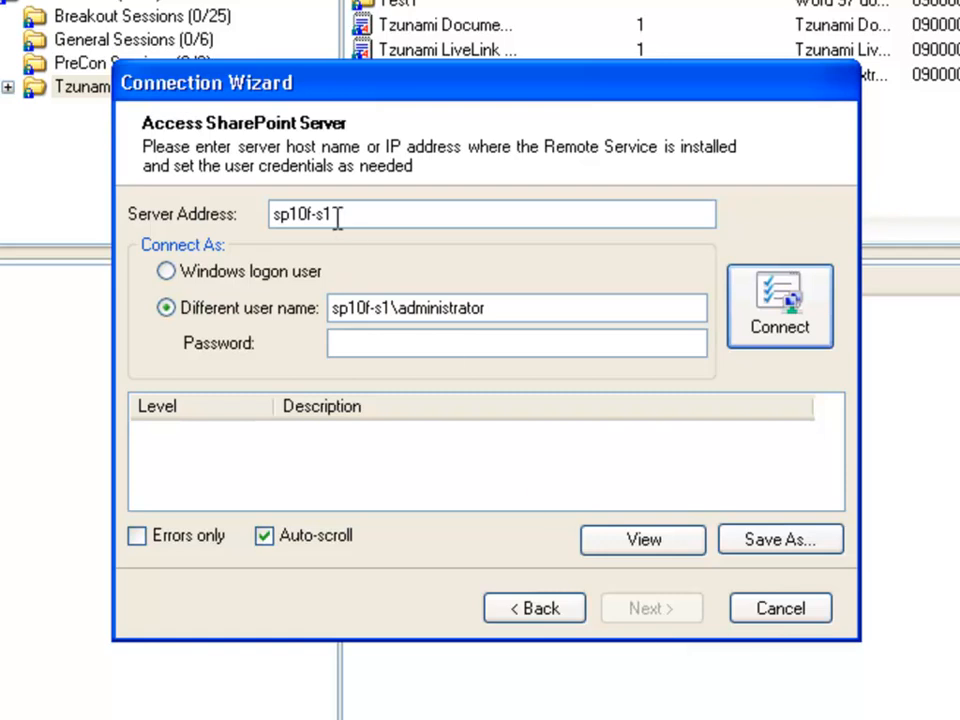
double_click(309, 214)
click(356, 343)
text(*********)
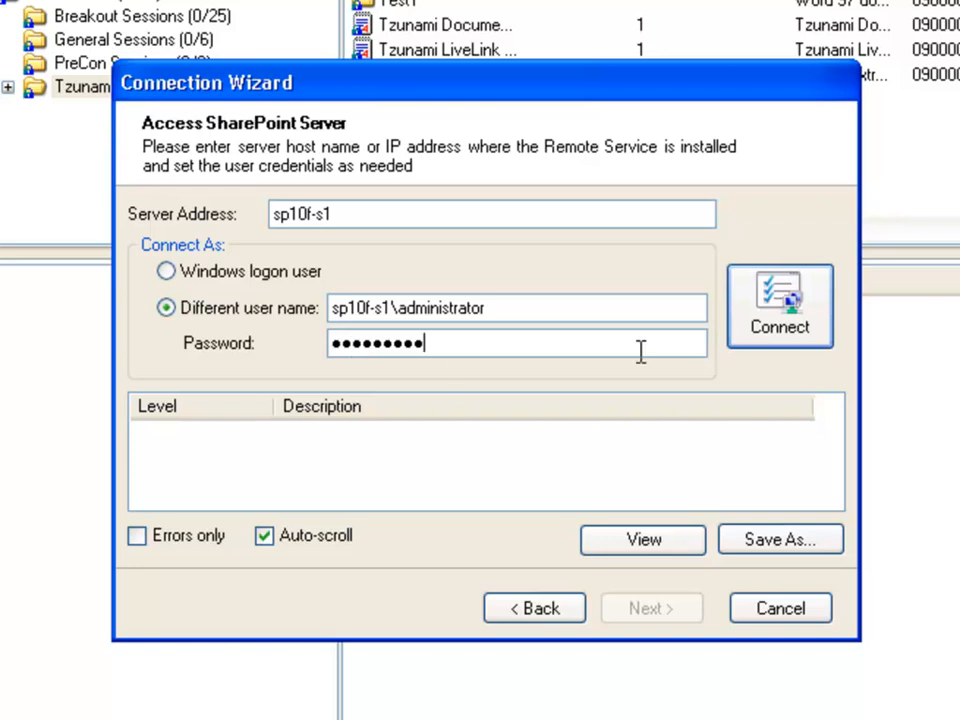
click(812, 336)
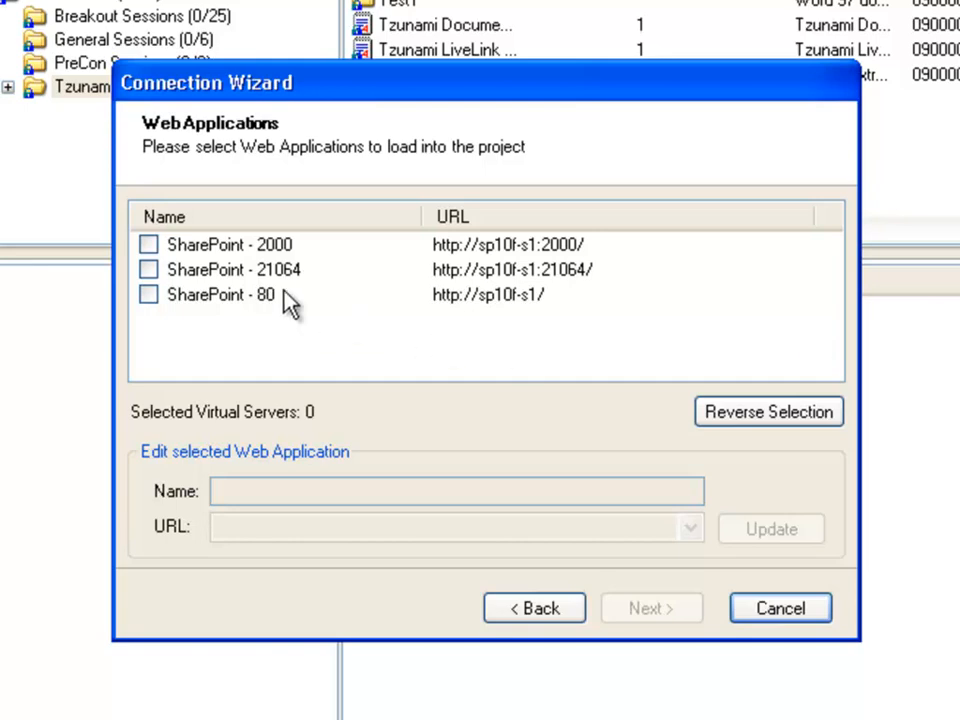
Step: Select the SharePoint - 2000 web application and its Demo site collection to load into the project
click(149, 245)
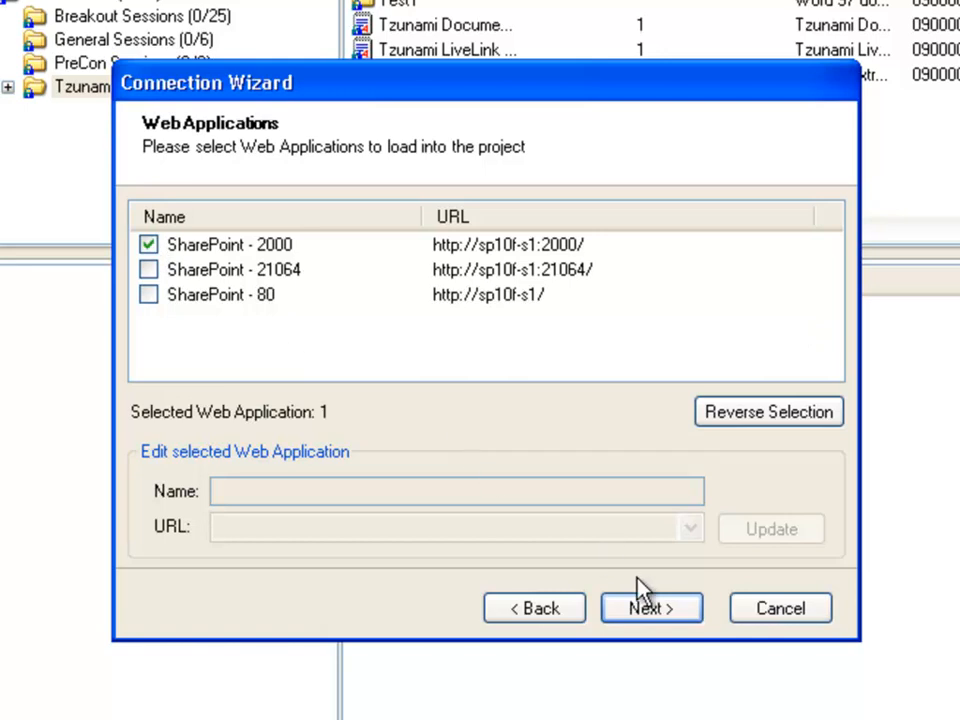
click(653, 617)
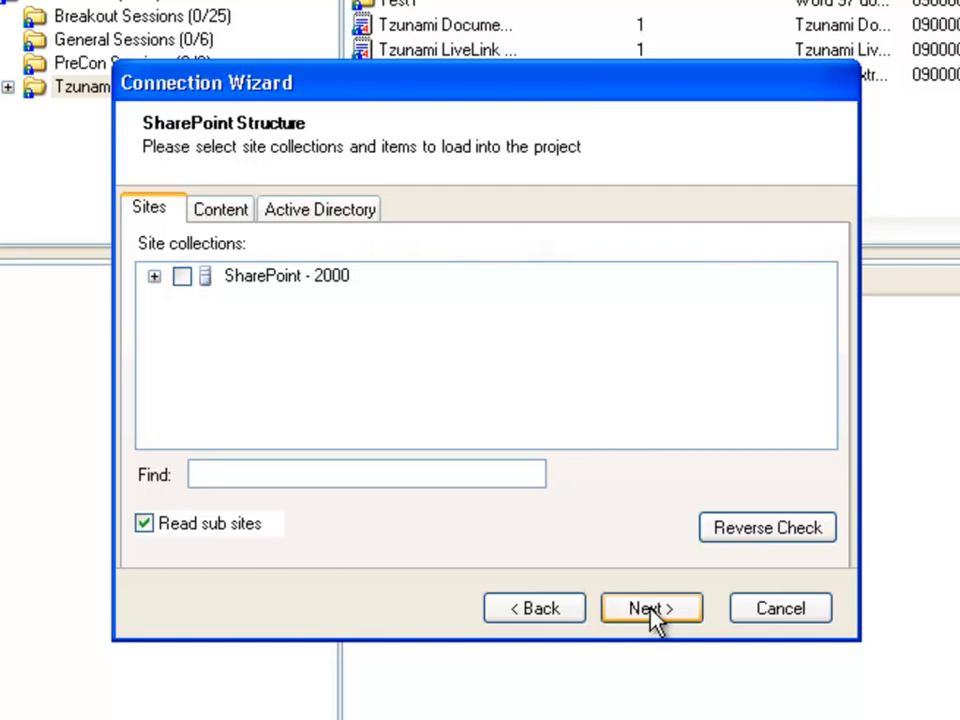
click(154, 277)
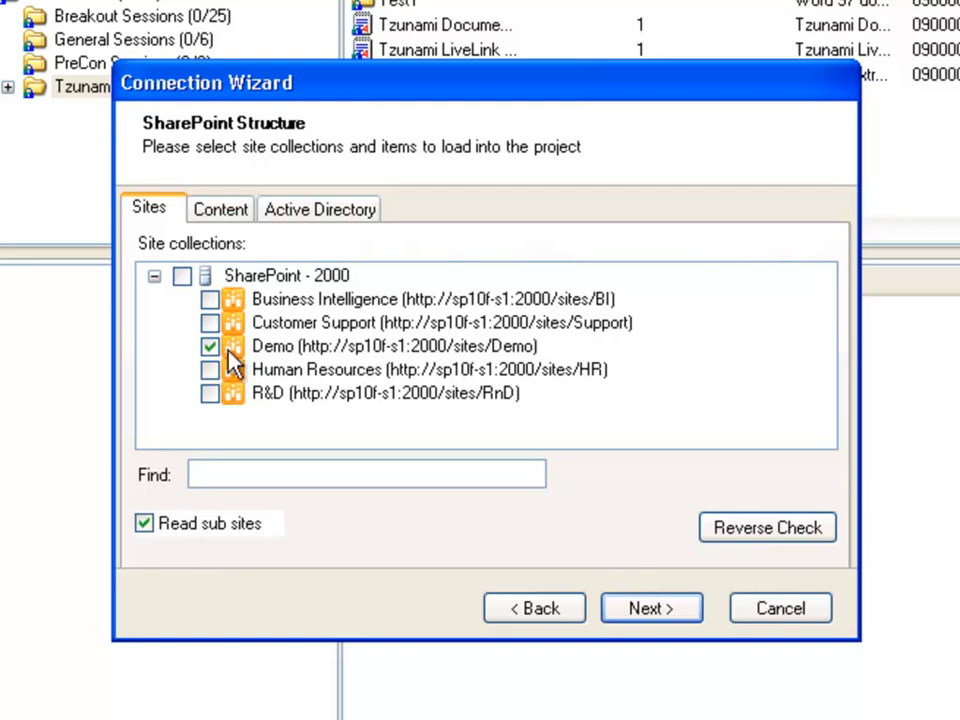
Step: Set the SharePoint content to load to all lists, reading all item versions
click(252, 216)
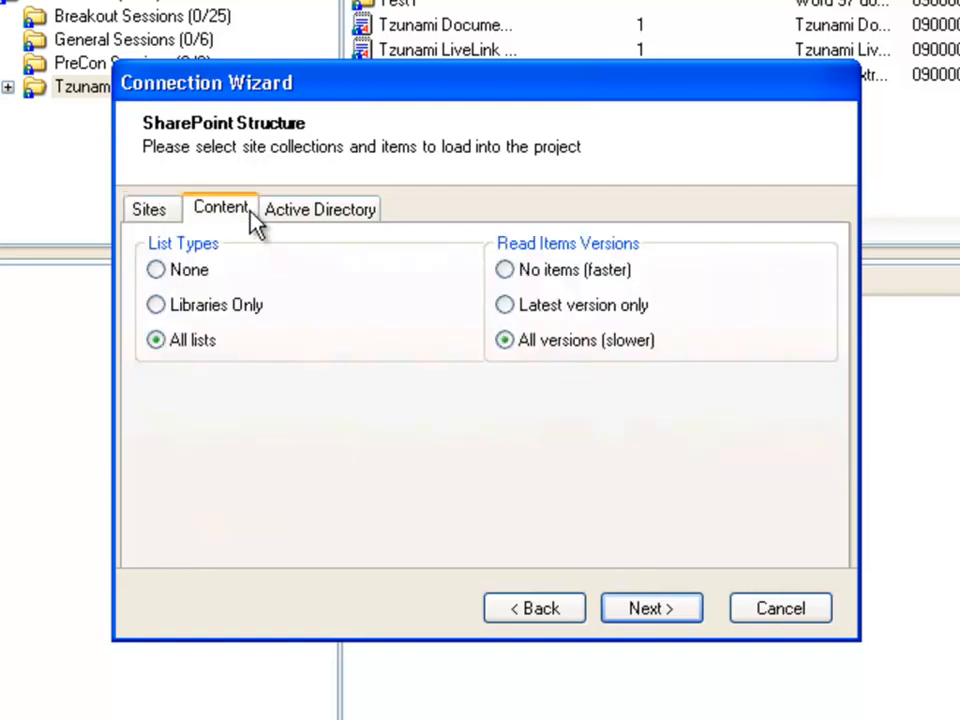
click(164, 272)
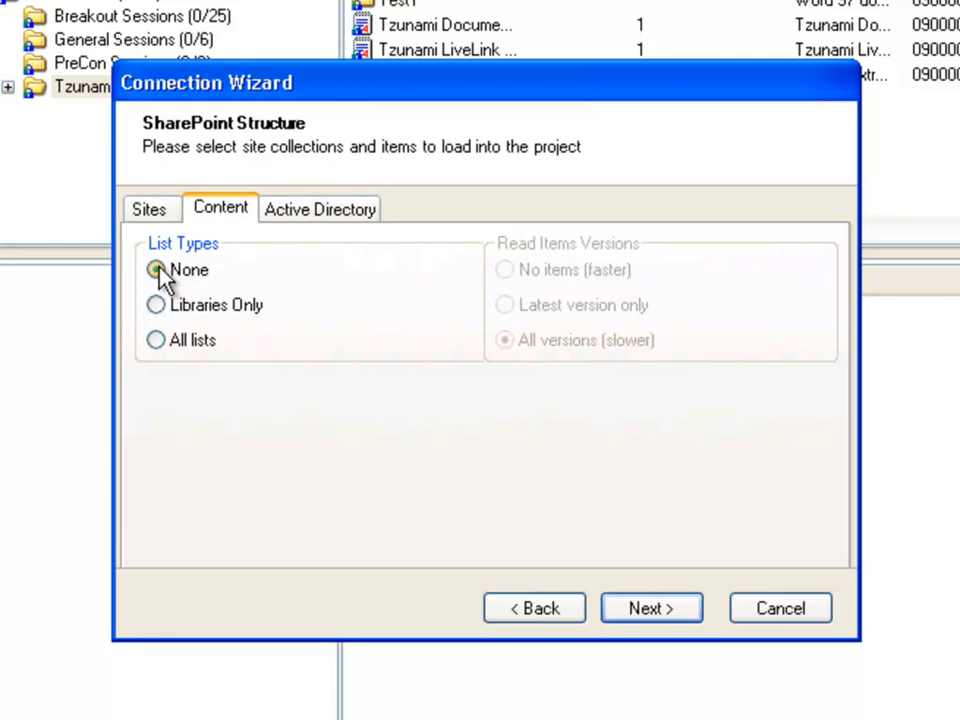
click(157, 306)
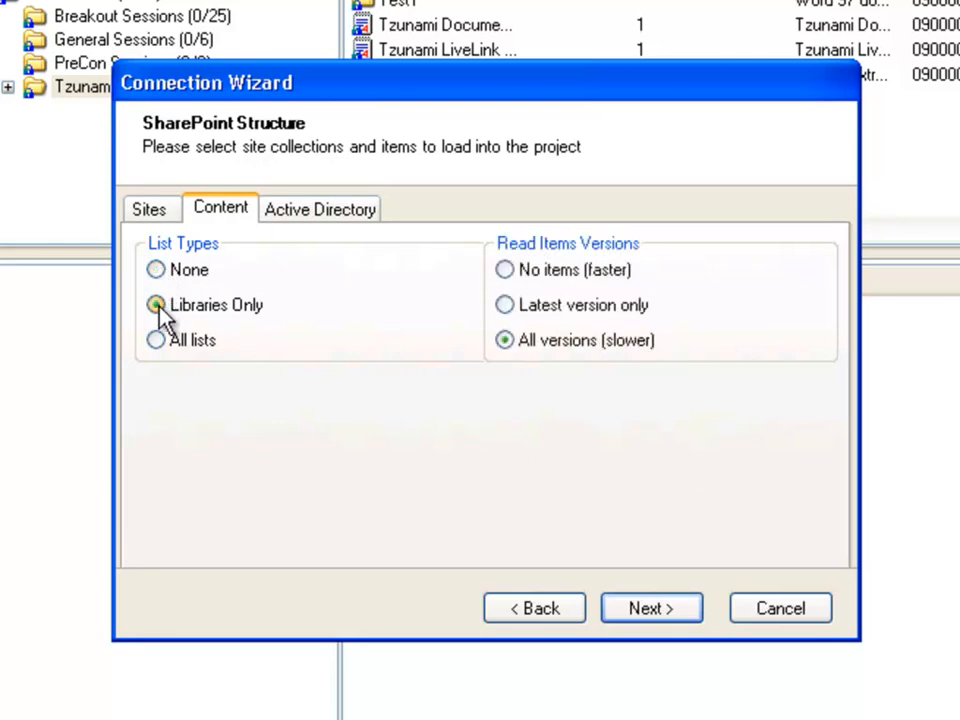
click(163, 341)
click(511, 279)
click(507, 309)
click(507, 339)
Step: Keep reading users and groups from Active Directory, finish the connection setup and load the SharePoint target into the project
click(372, 212)
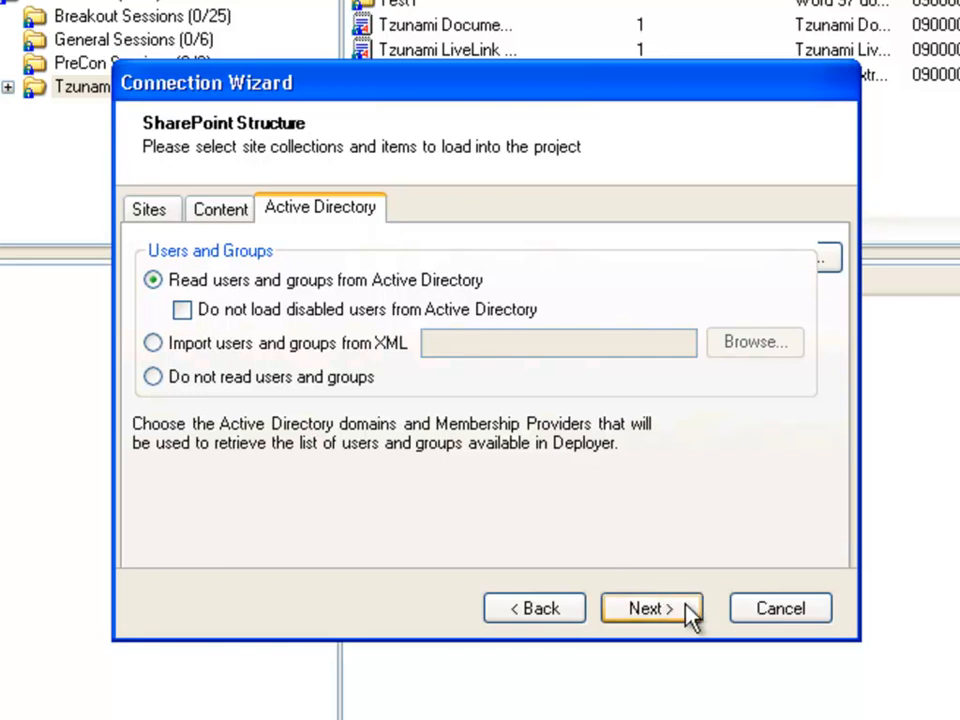
click(651, 608)
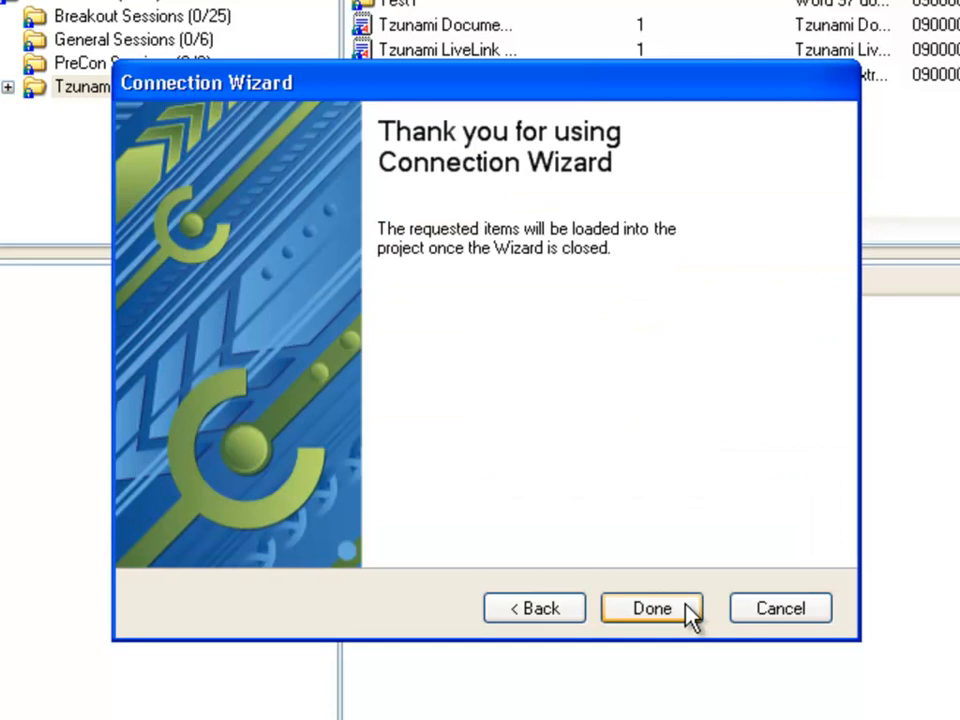
click(652, 608)
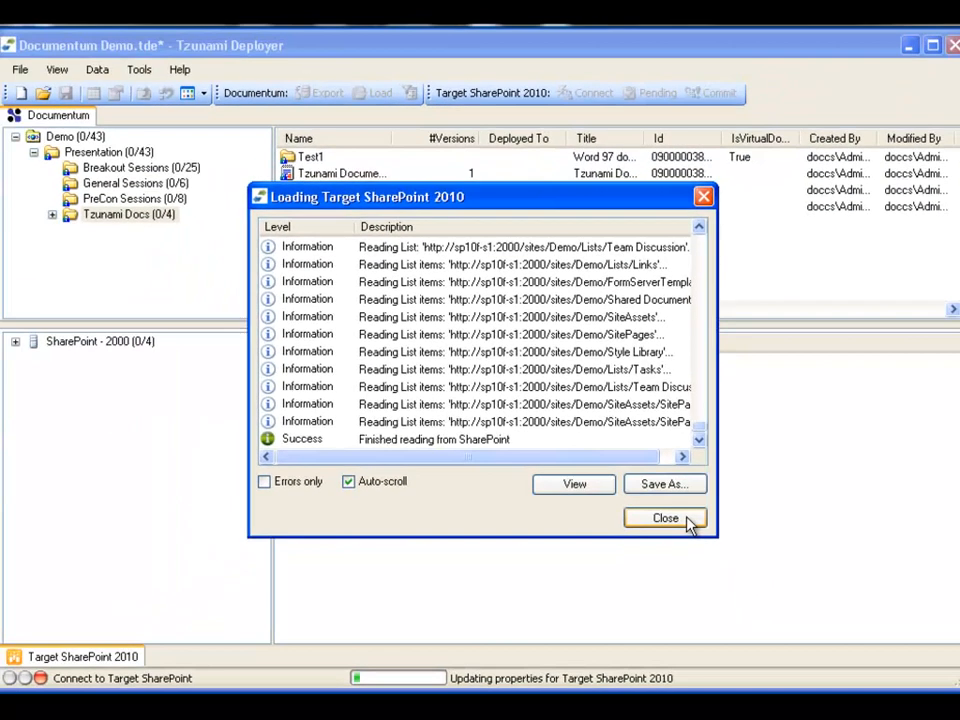
click(775, 588)
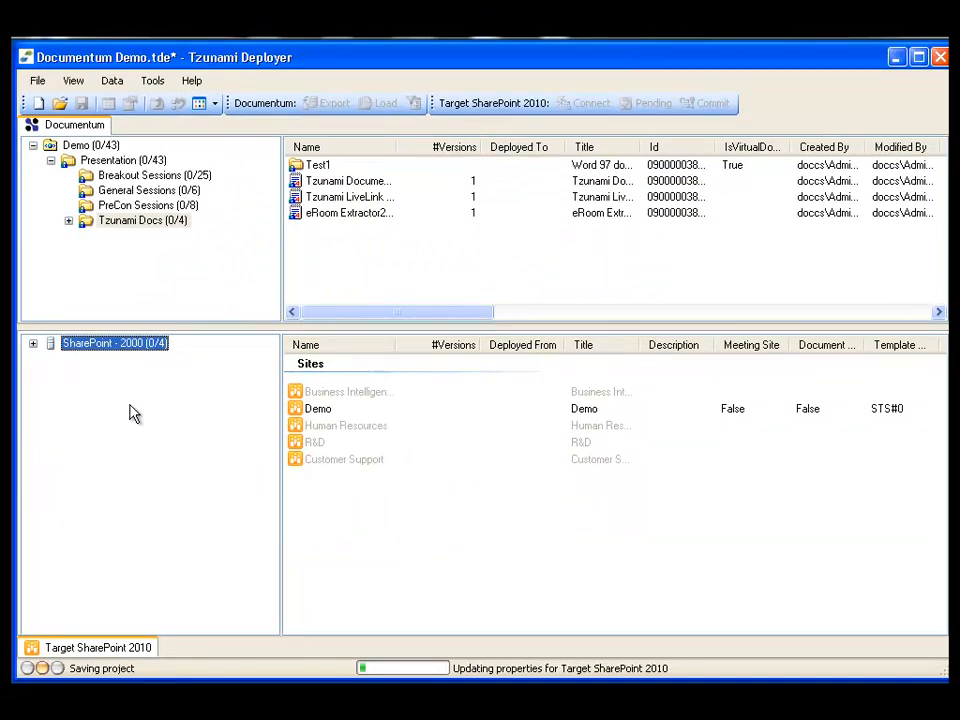
Step: Start deploying the source Presentation folder to the target Demo site collection, including files and accepting the item and list settings
click(32, 345)
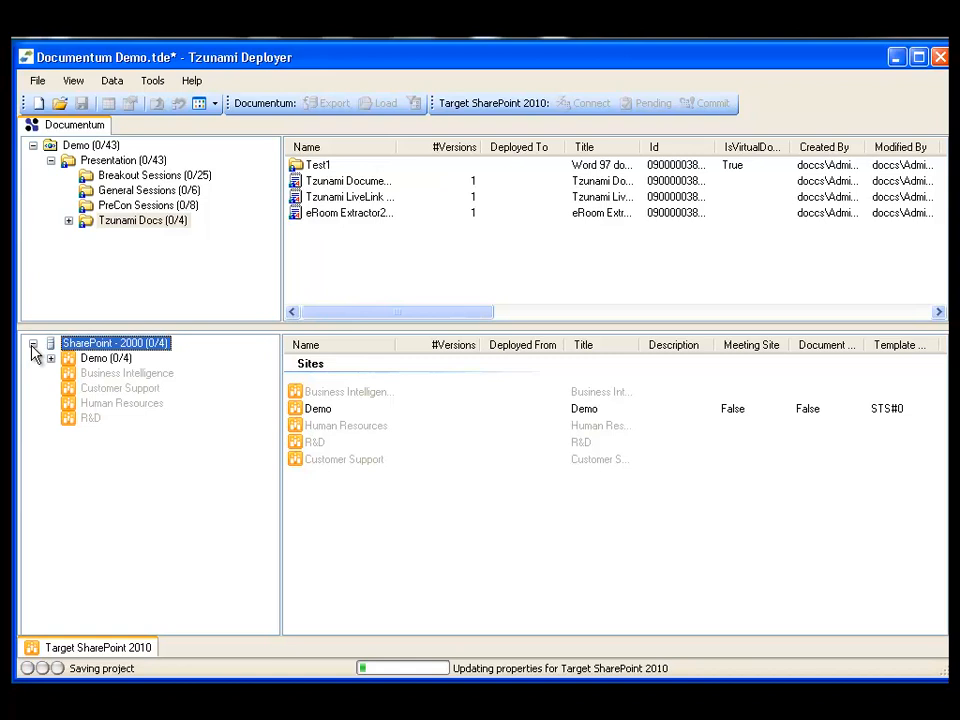
click(105, 359)
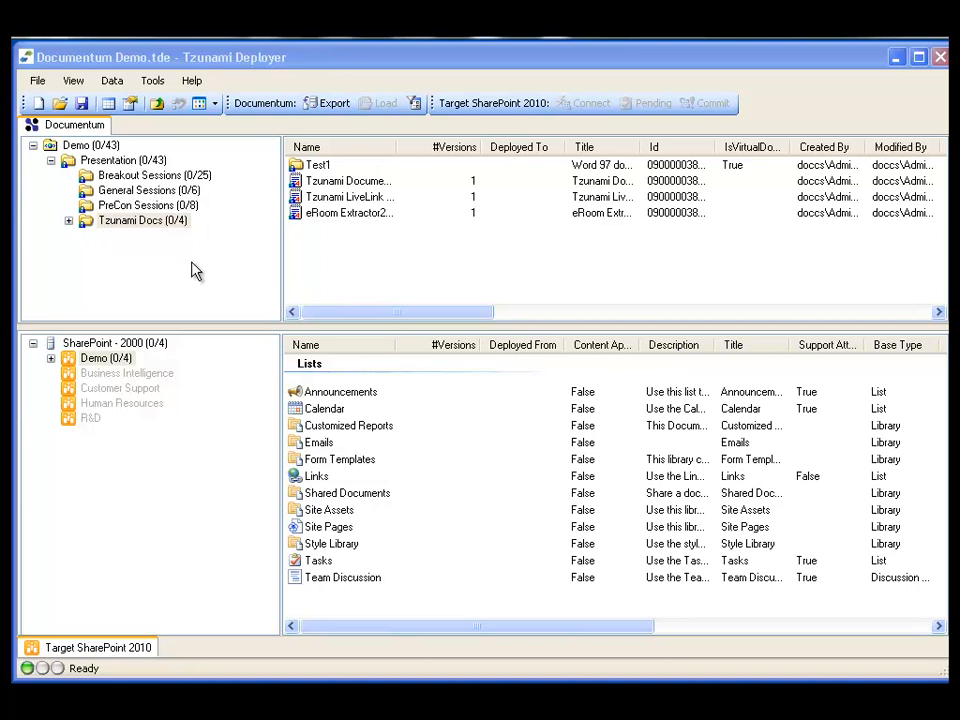
drag(125, 172, 121, 369)
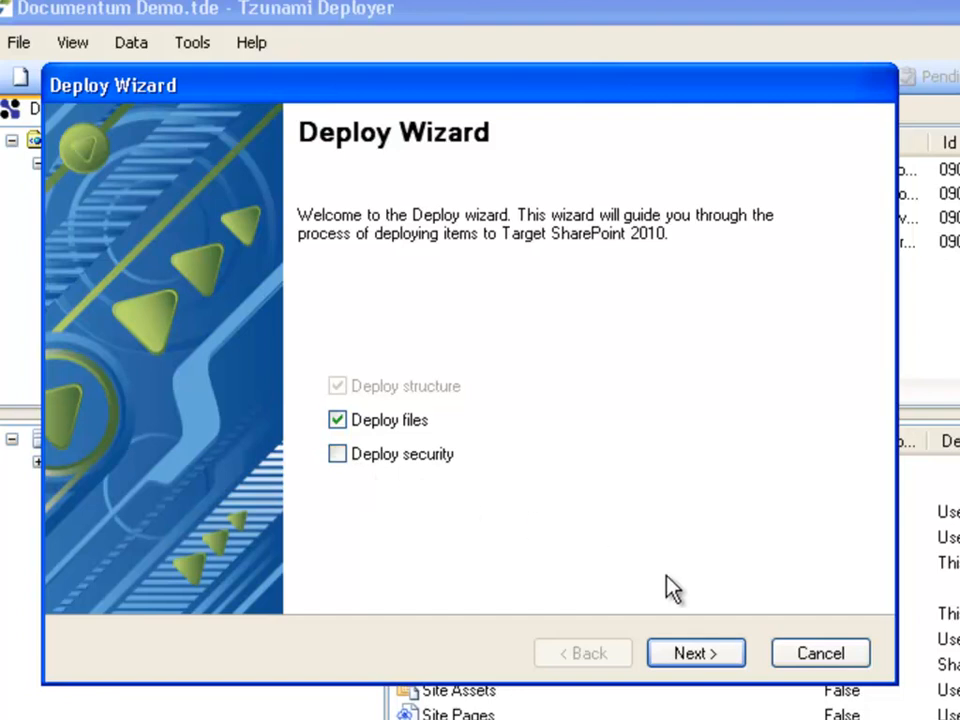
click(738, 660)
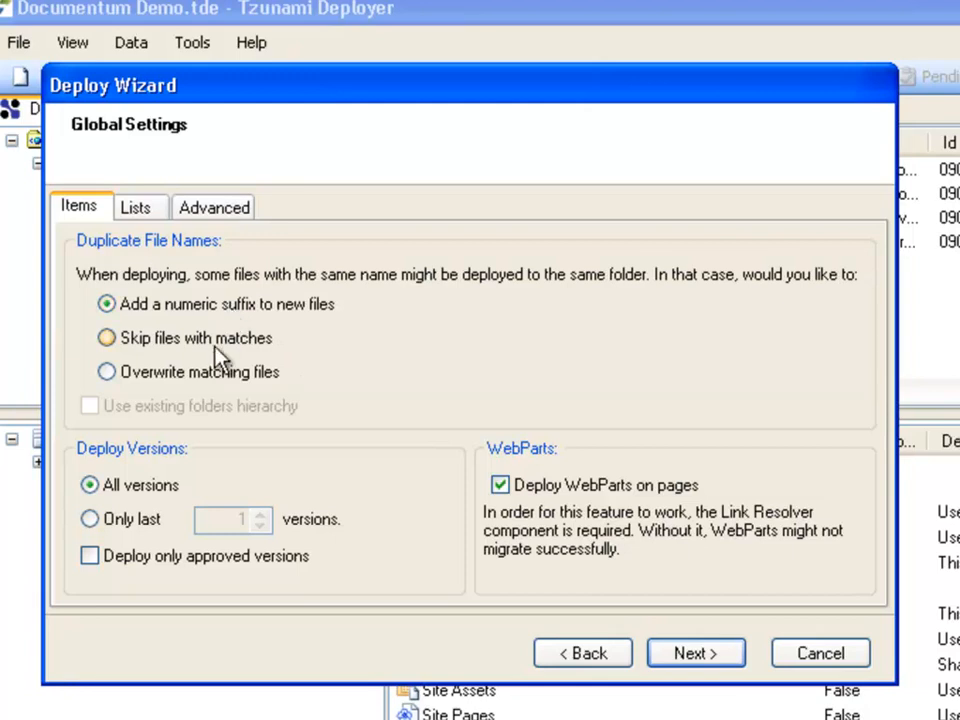
click(140, 208)
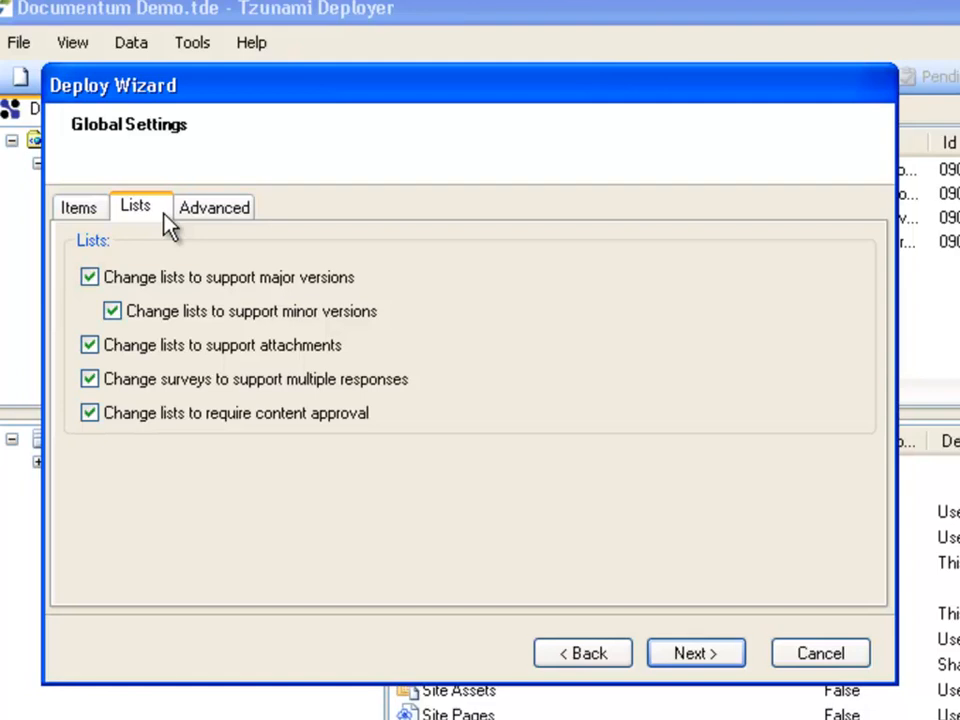
click(705, 656)
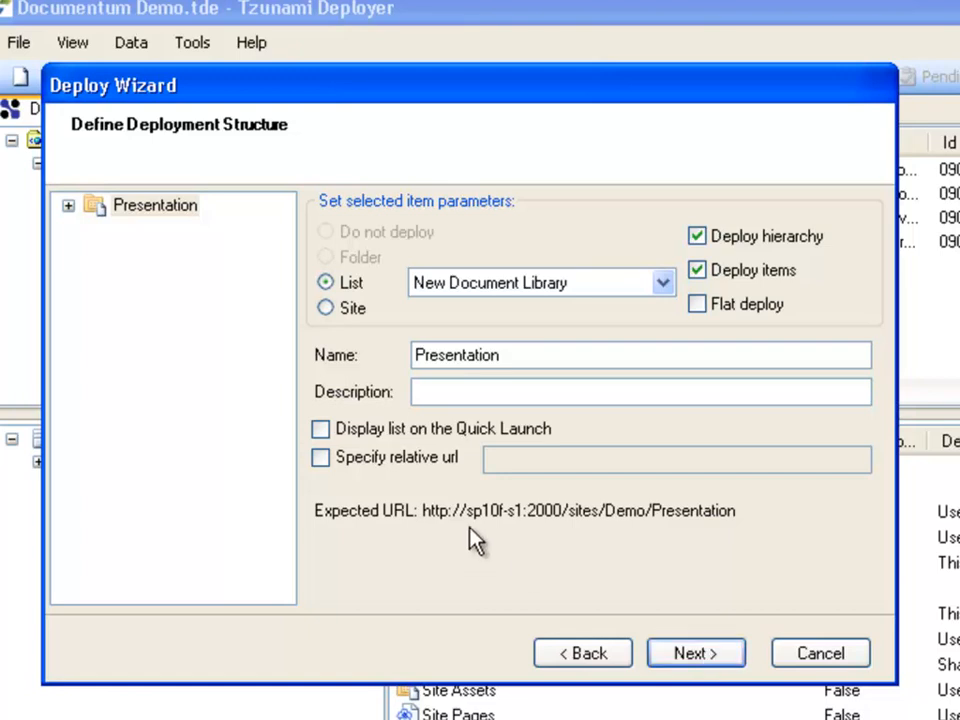
Step: Set Presentation to deploy as a site with the Team Site template and review its Breakout Sessions library
click(68, 206)
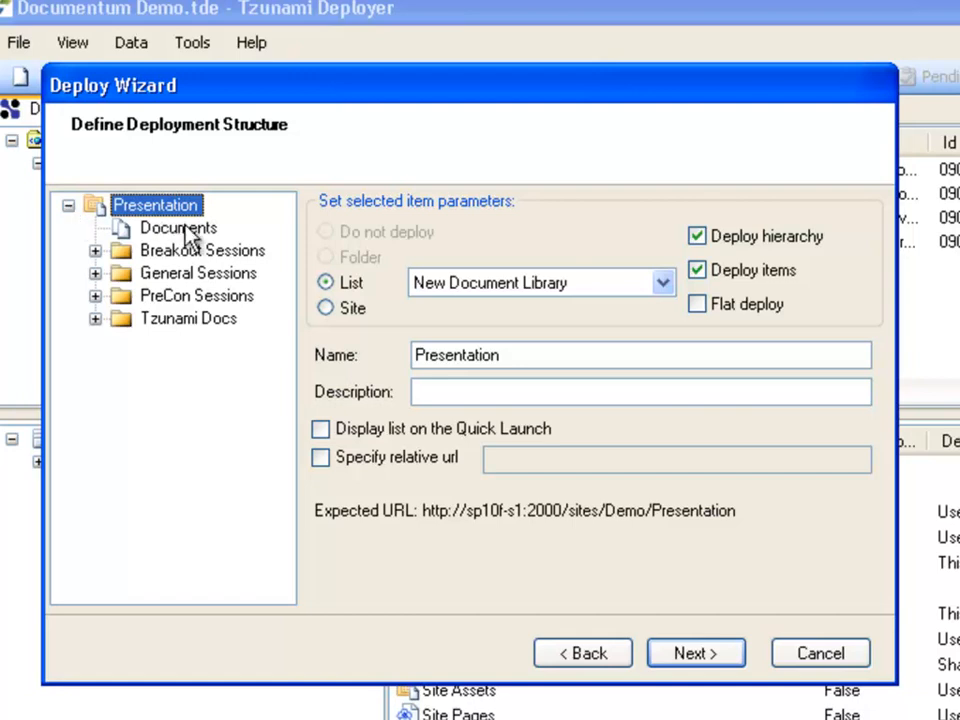
click(327, 308)
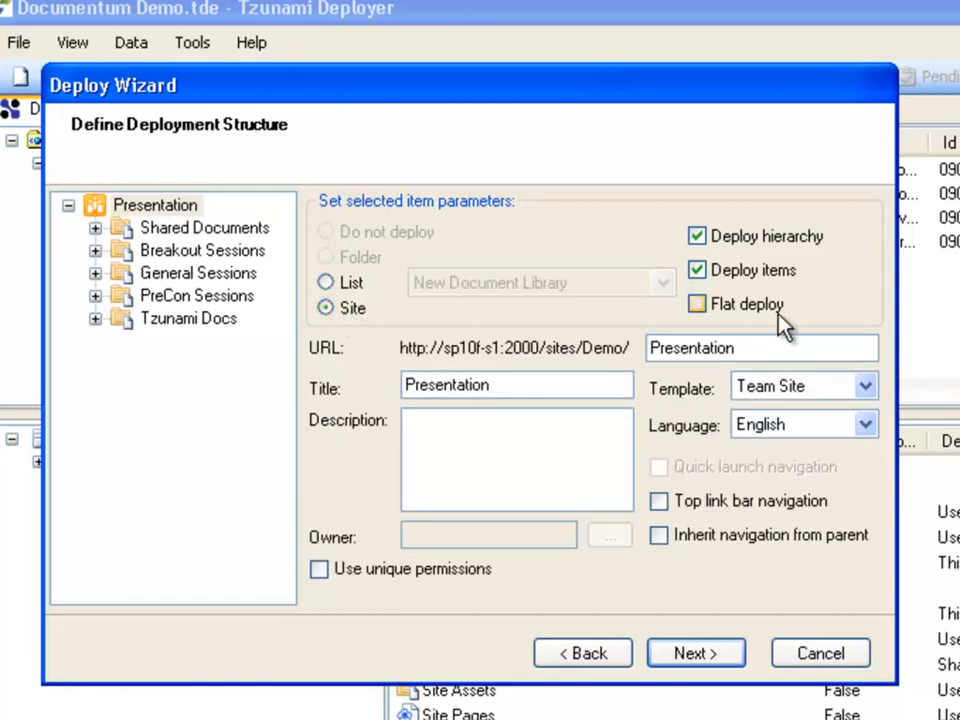
click(871, 392)
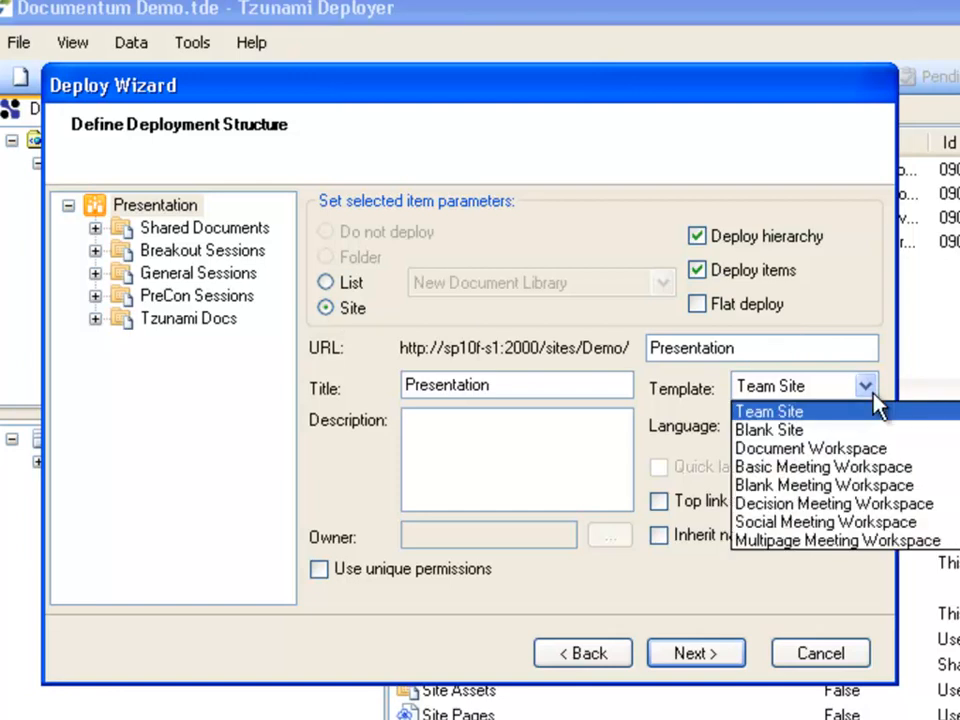
click(845, 414)
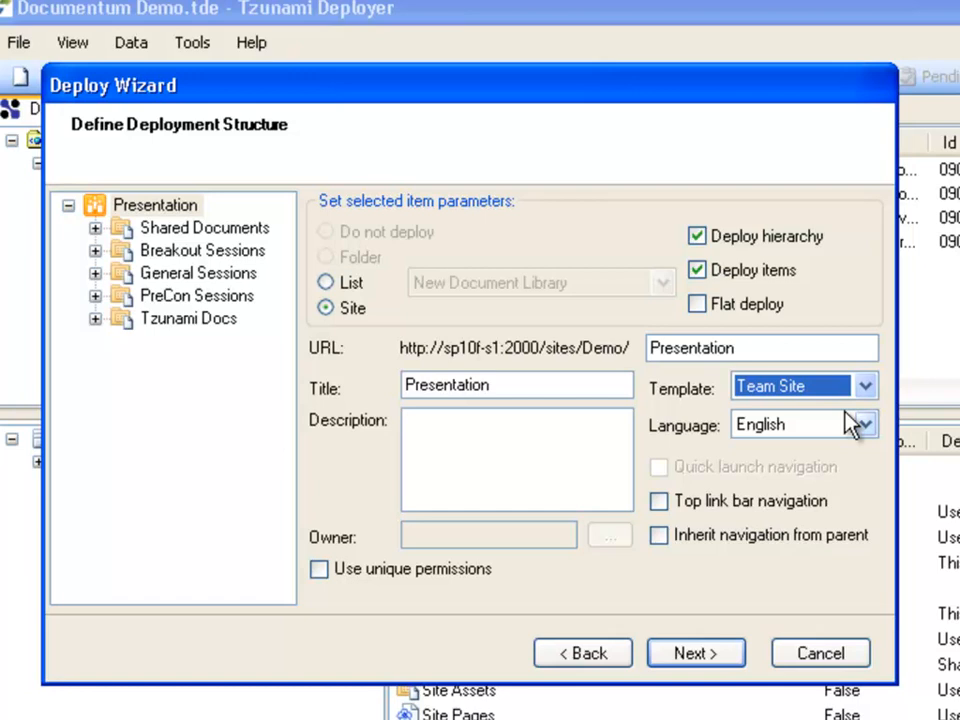
click(203, 250)
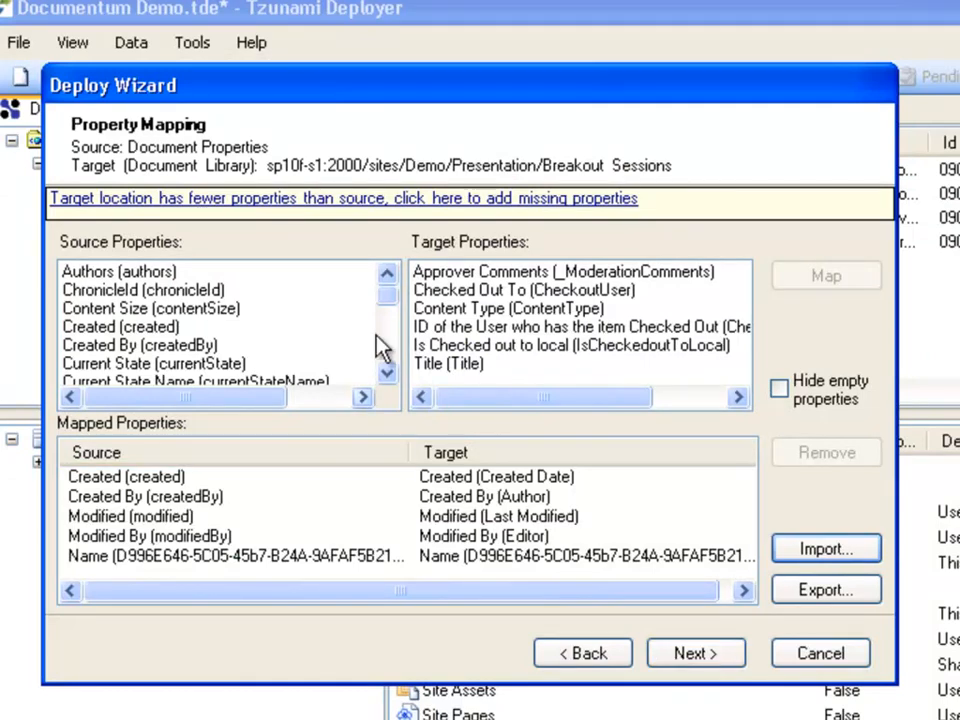
Step: Map the source Title property to the target Title property for the Breakout Sessions library
mouse_move(391, 296)
mouse_down()
mouse_move(397, 318)
mouse_move(401, 291)
mouse_up()
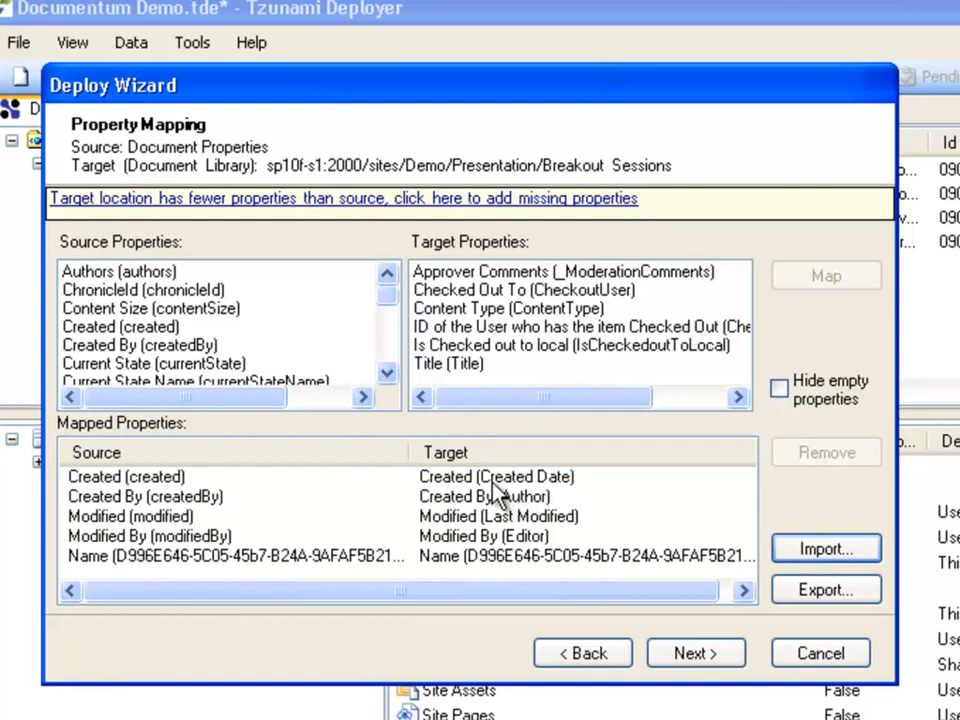
click(492, 480)
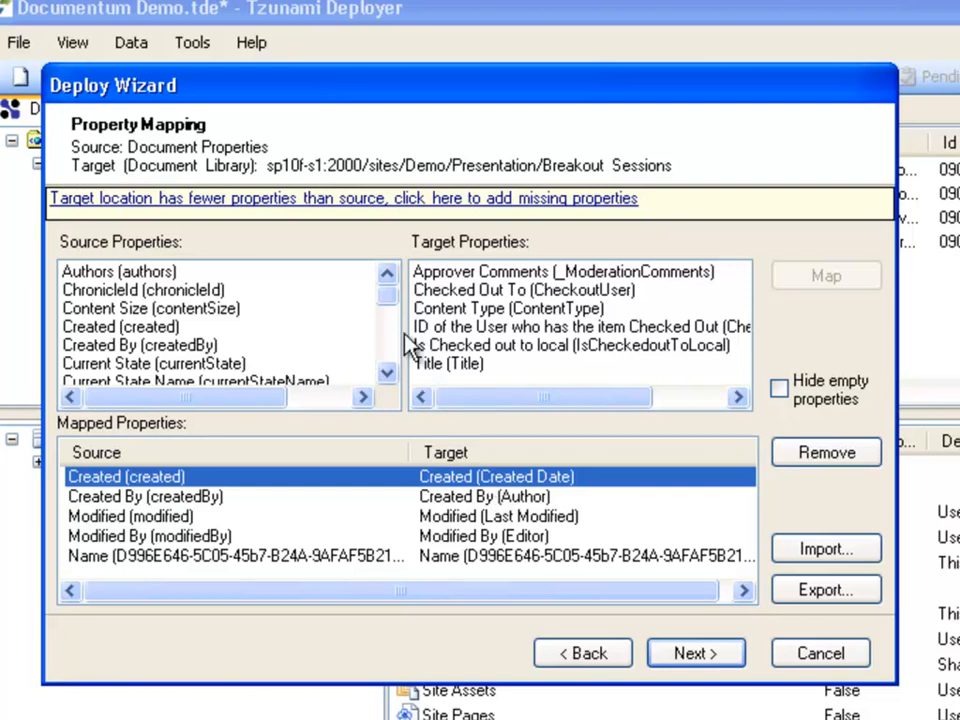
drag(394, 312, 394, 356)
click(150, 365)
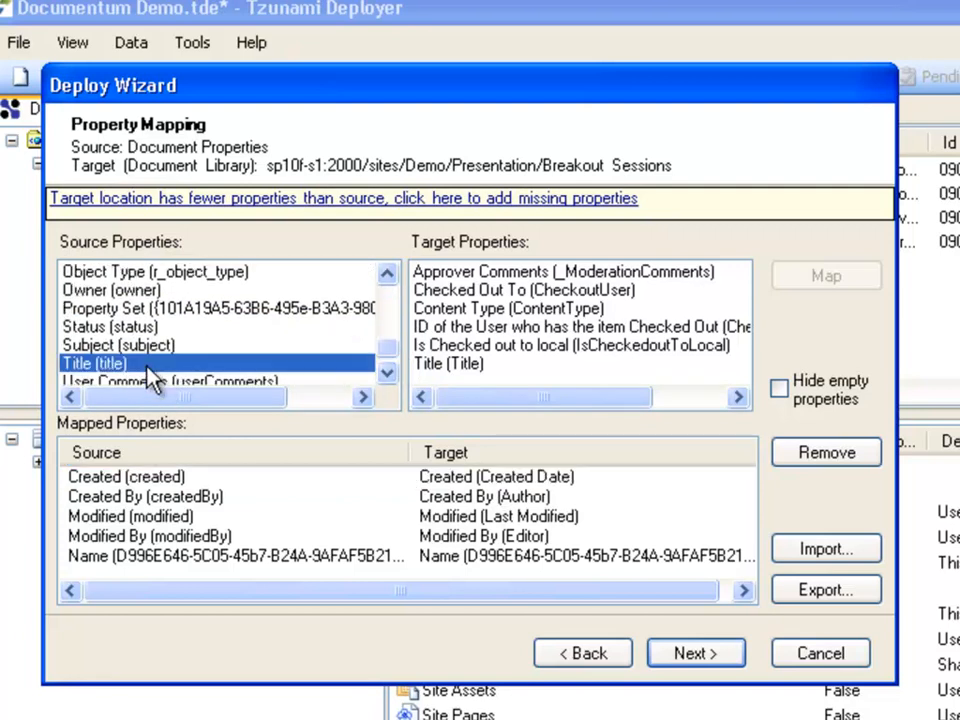
click(460, 366)
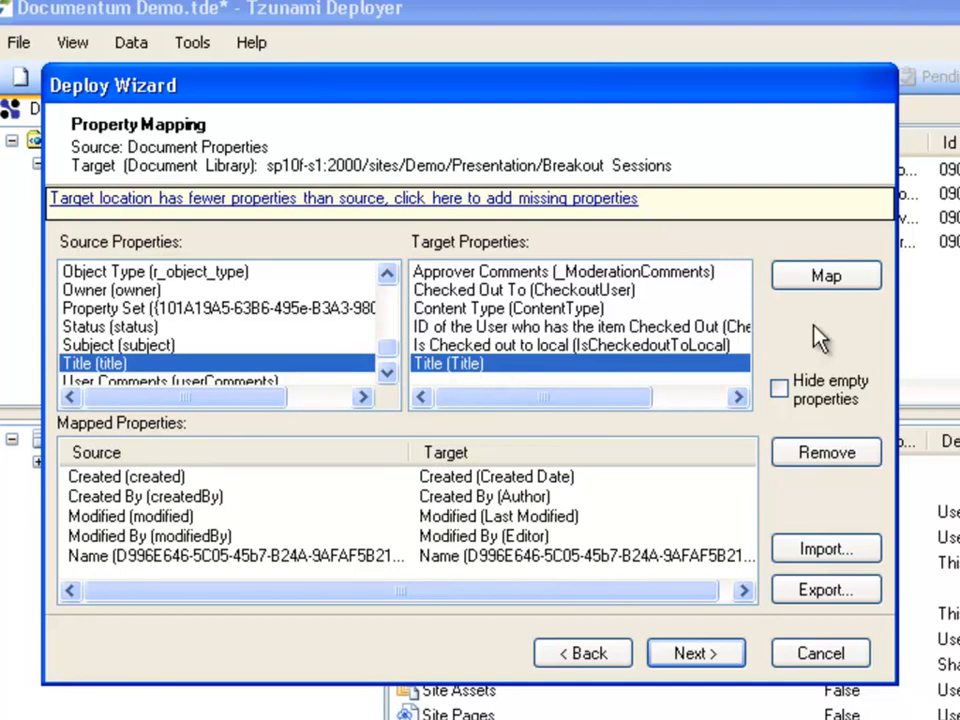
click(869, 290)
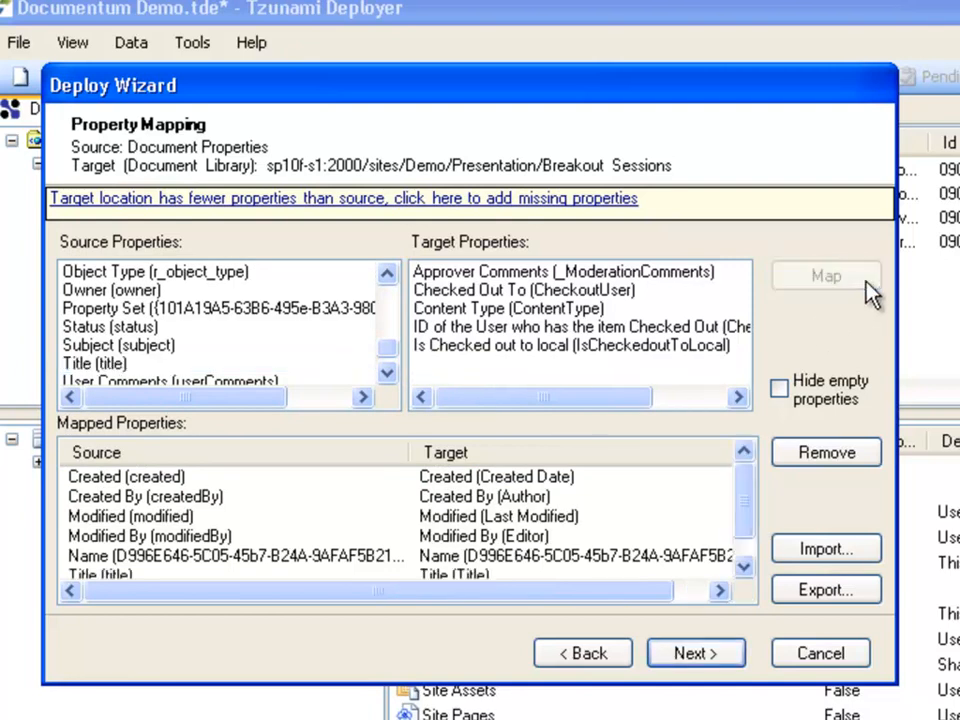
Step: Add the missing Id, Keywords and Subject properties to the target location
click(646, 205)
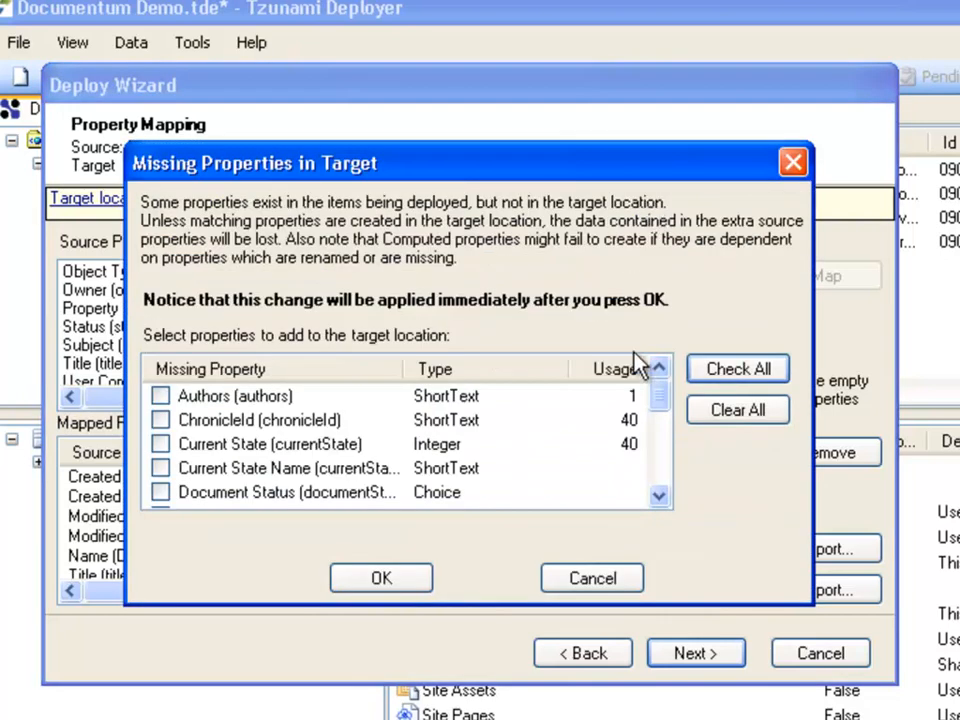
drag(665, 406, 667, 426)
click(162, 493)
scroll(270, 468, down, 1)
click(160, 468)
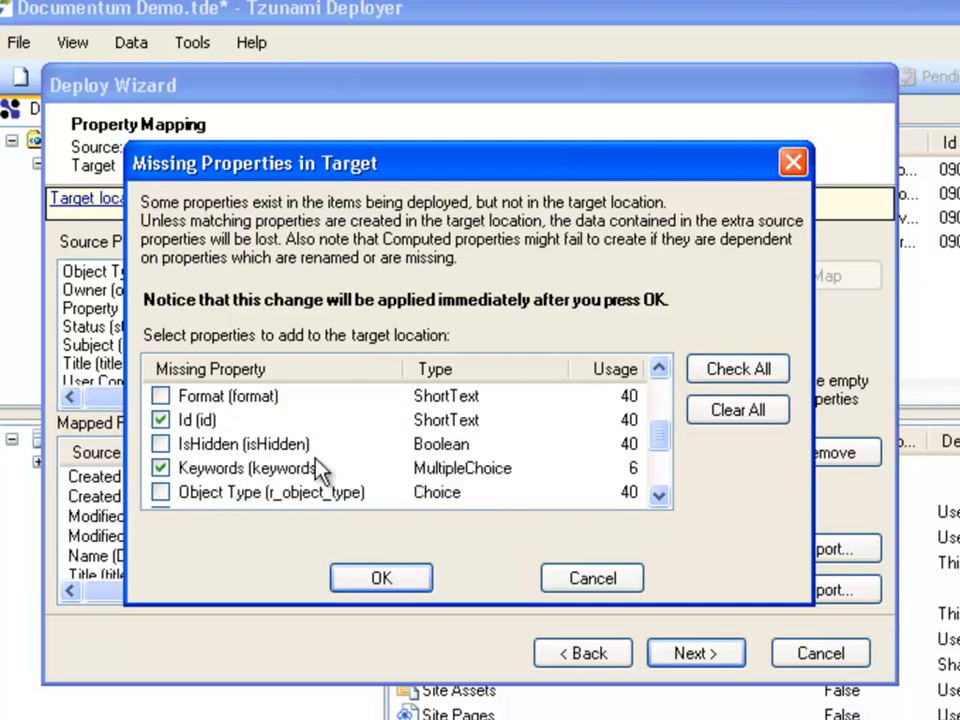
drag(665, 455, 662, 489)
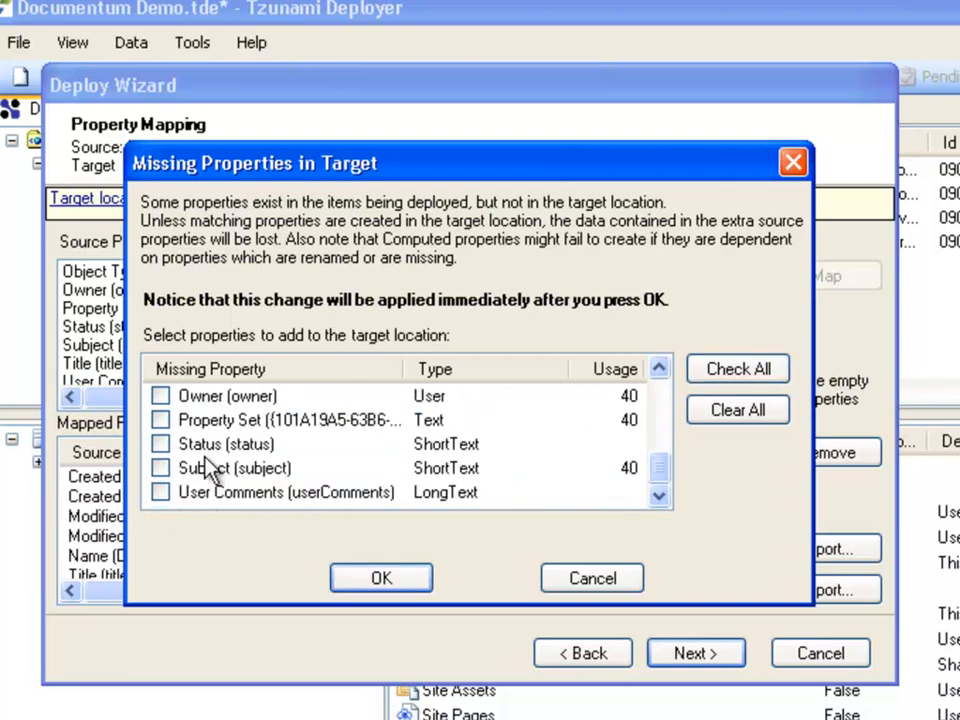
click(162, 468)
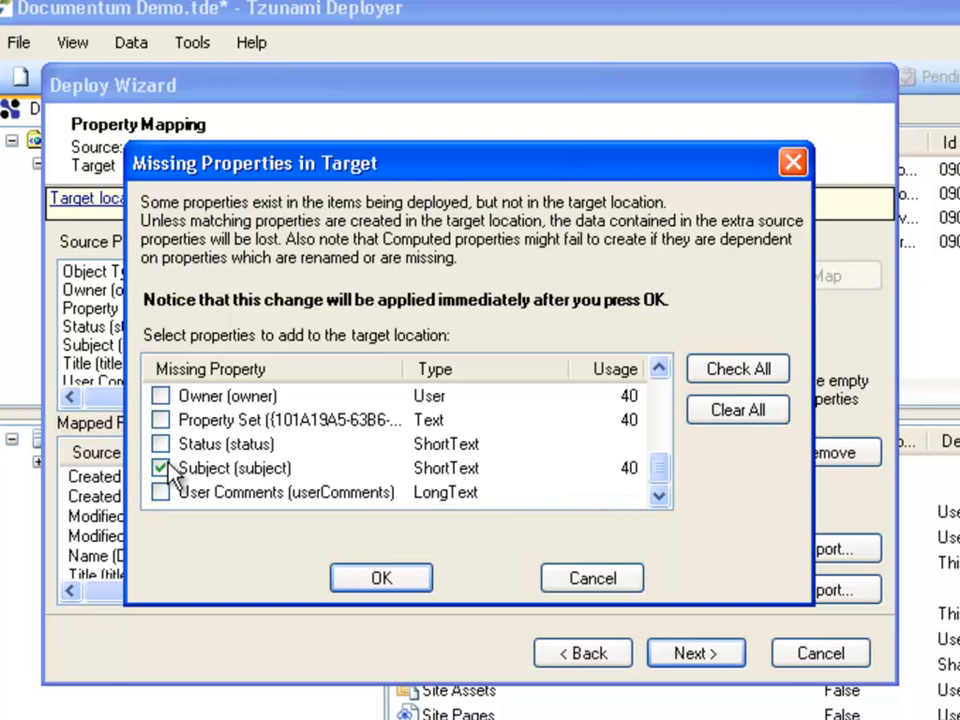
click(381, 579)
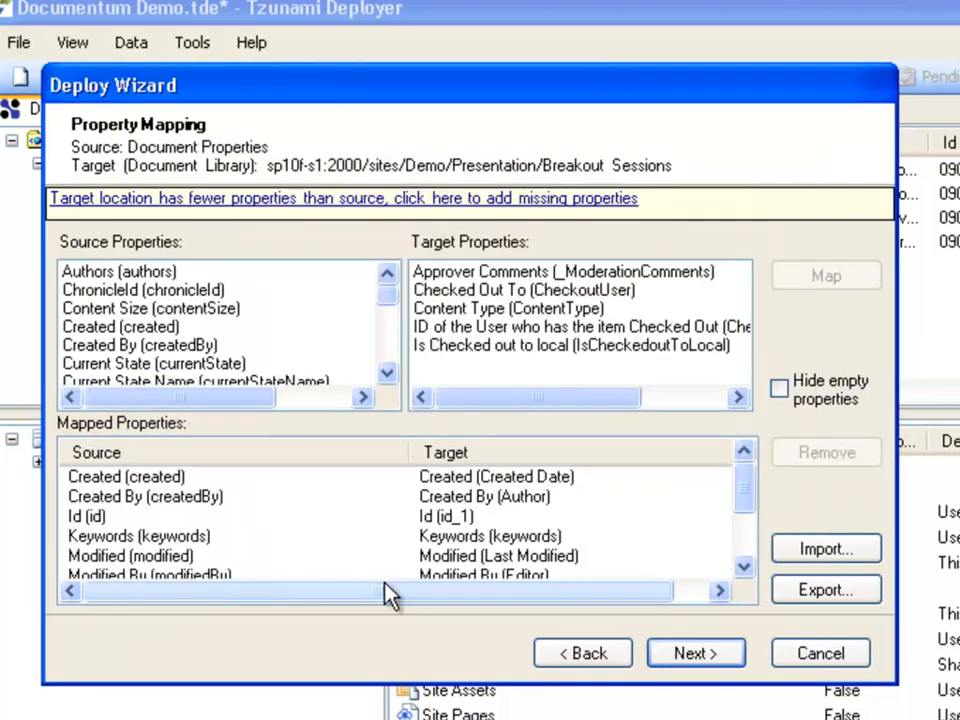
Step: Map the Office keyword value of General Sessions to keep original and accept the value mapping
click(738, 658)
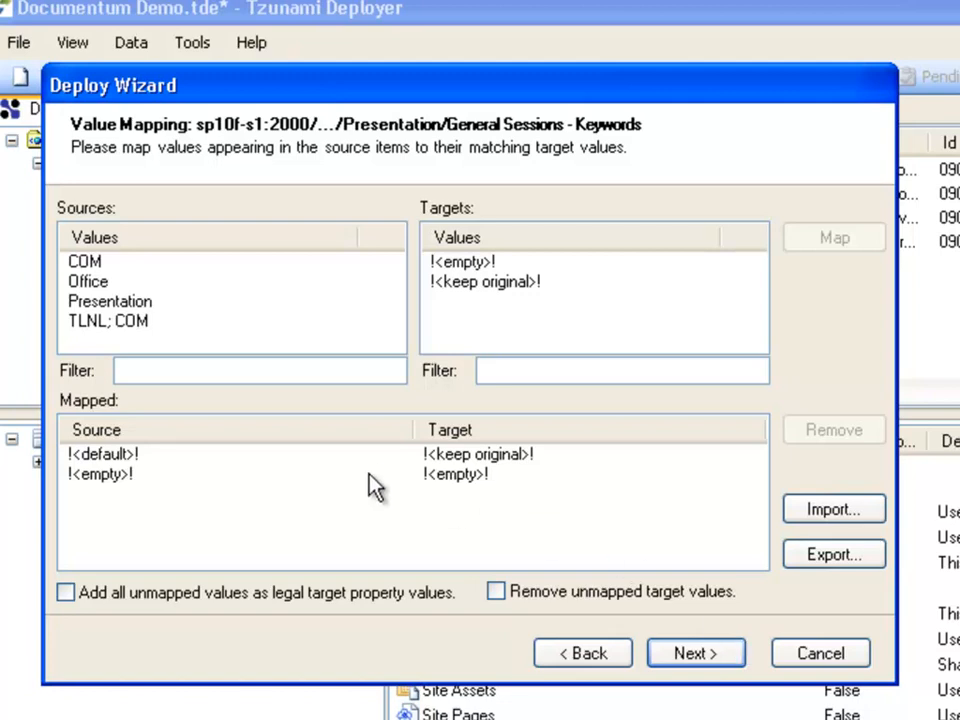
click(236, 457)
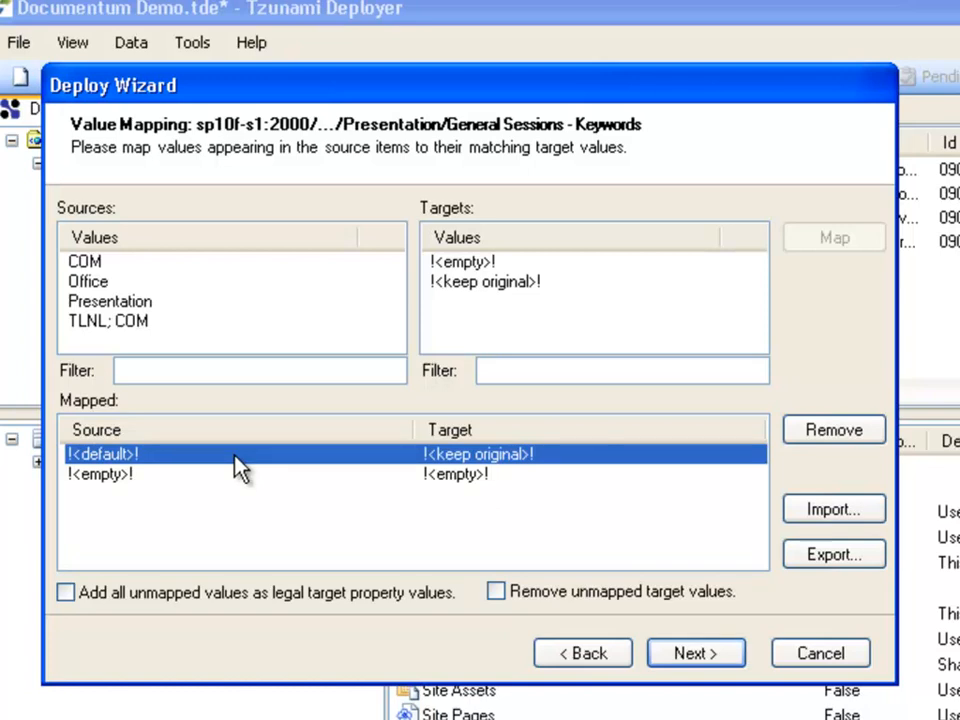
click(101, 283)
click(512, 283)
click(860, 243)
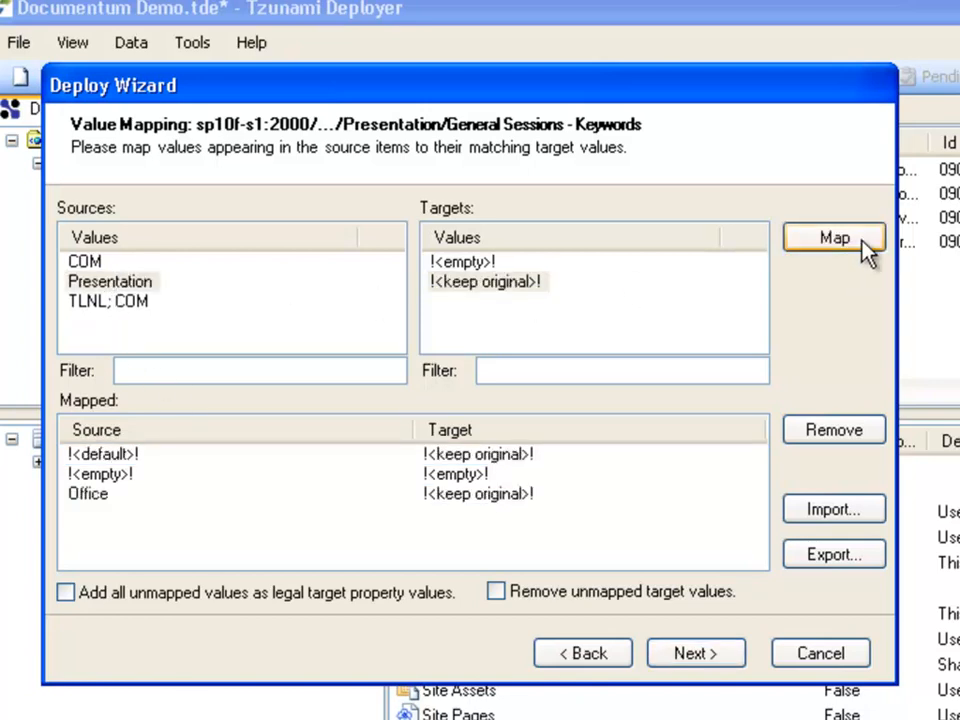
click(735, 658)
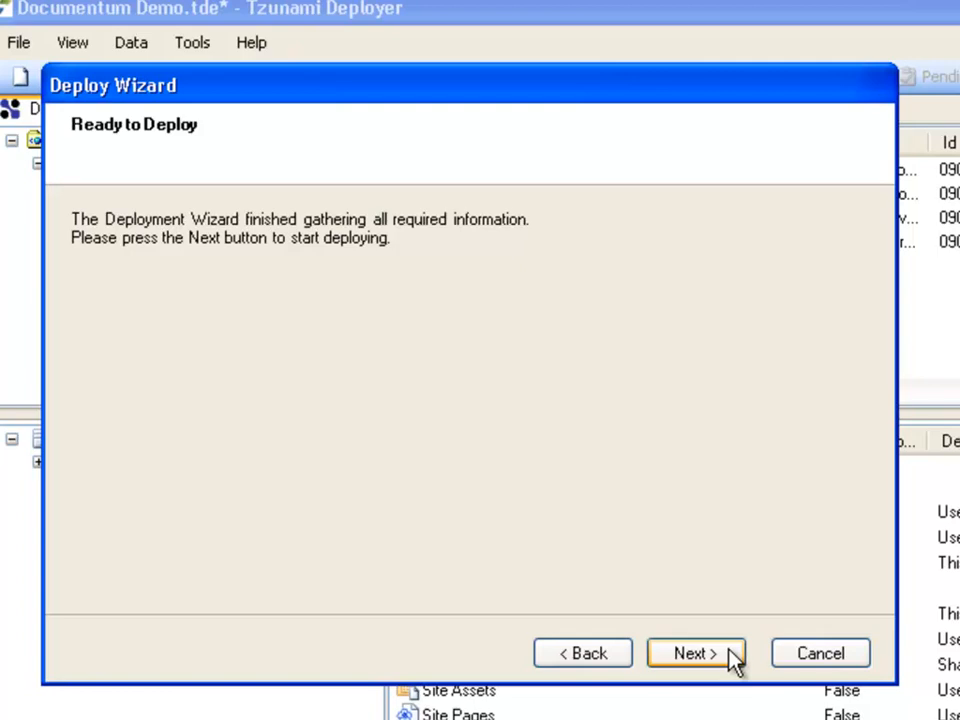
Step: Run the deployment of the Presentation content and close the finished Deploy Wizard
click(729, 648)
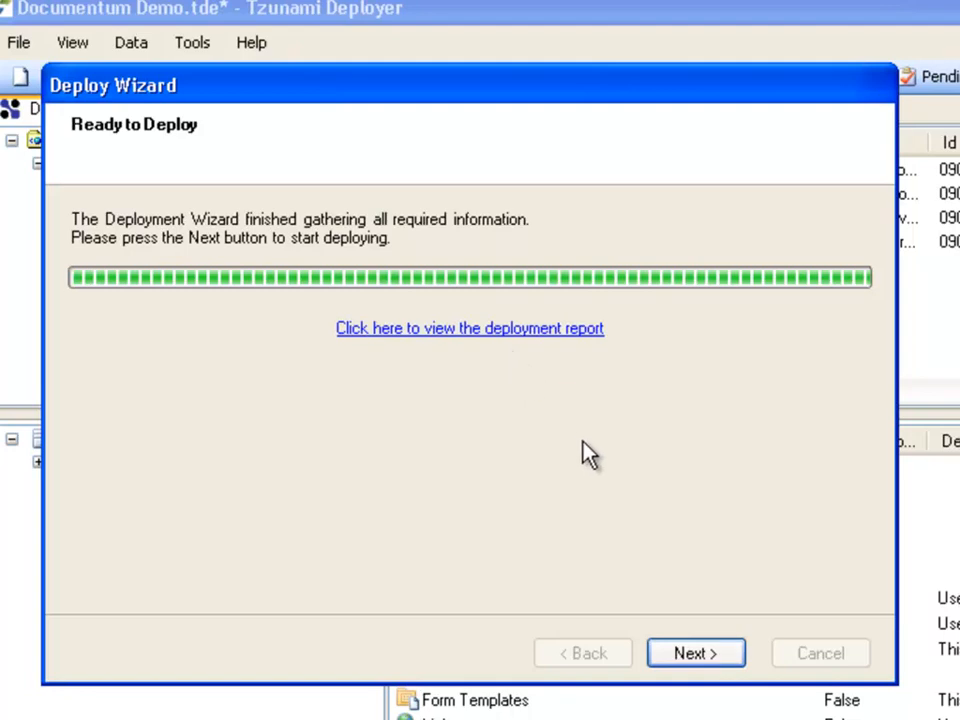
click(720, 652)
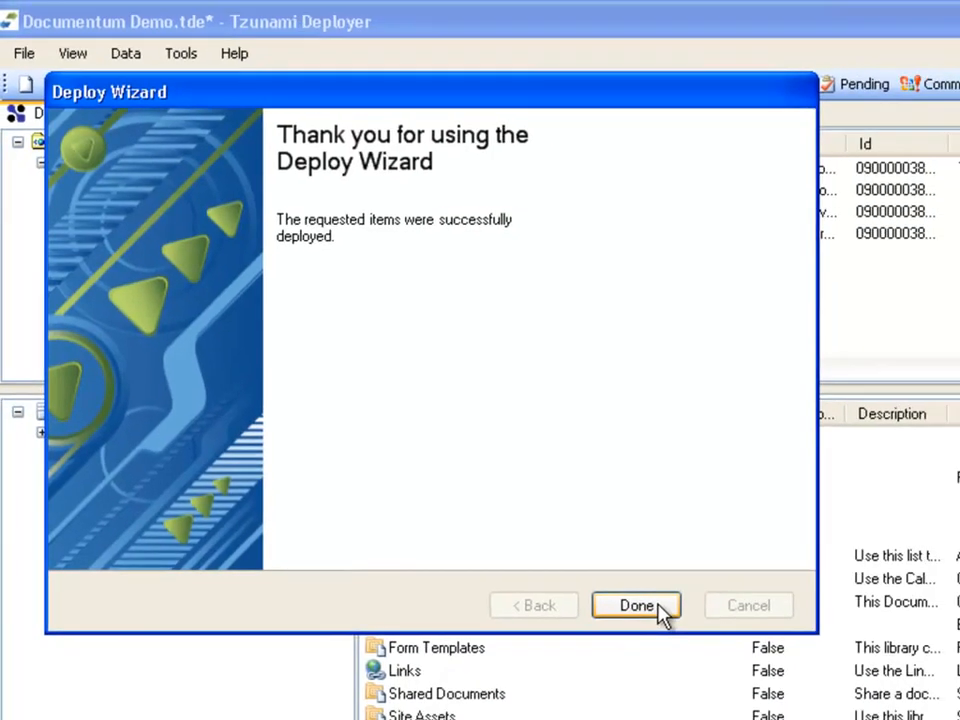
click(672, 618)
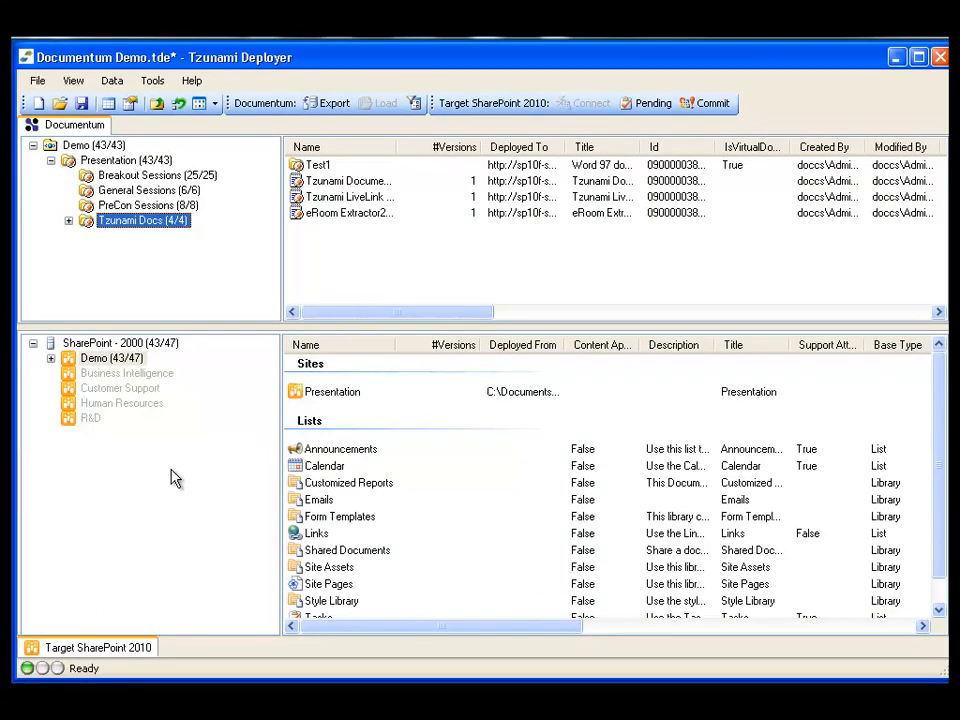
Step: Expand the target Demo site and its Presentation subsite, and show the contents of the deployed Tzunami Docs library
click(51, 358)
click(113, 376)
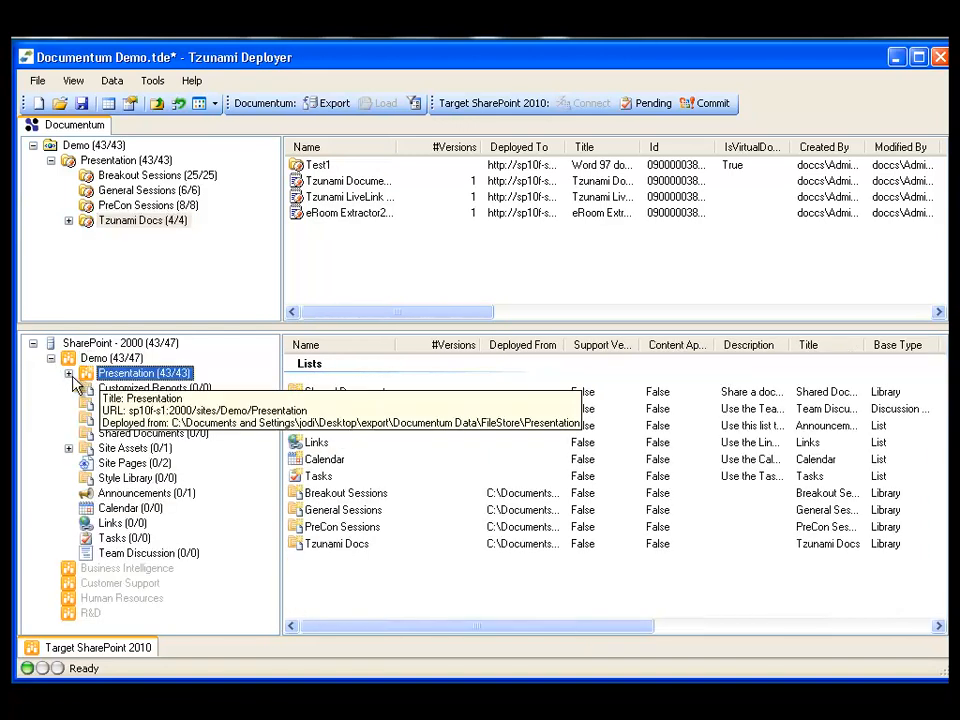
click(68, 373)
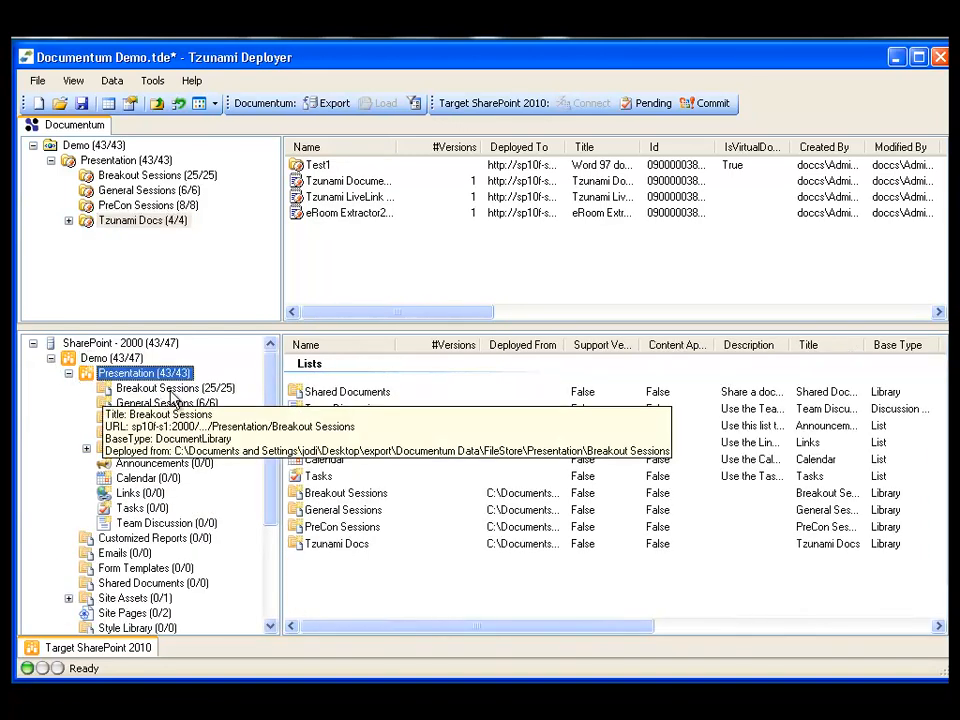
click(178, 452)
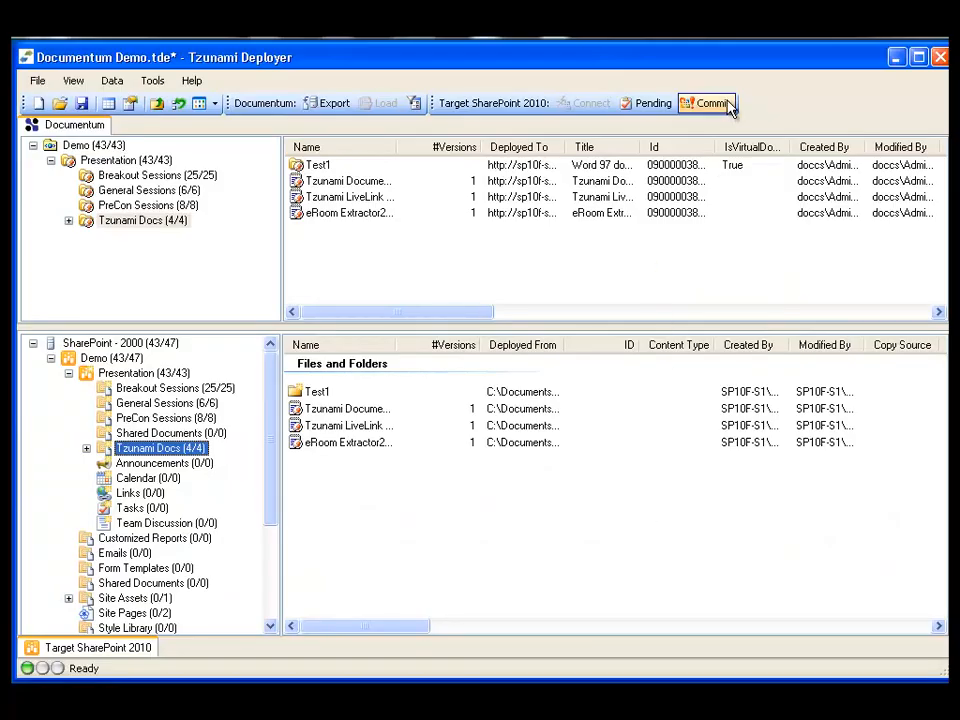
Step: Commit the pending deployment to SharePoint 2010, saving the project first, and close the finished commit report
click(714, 101)
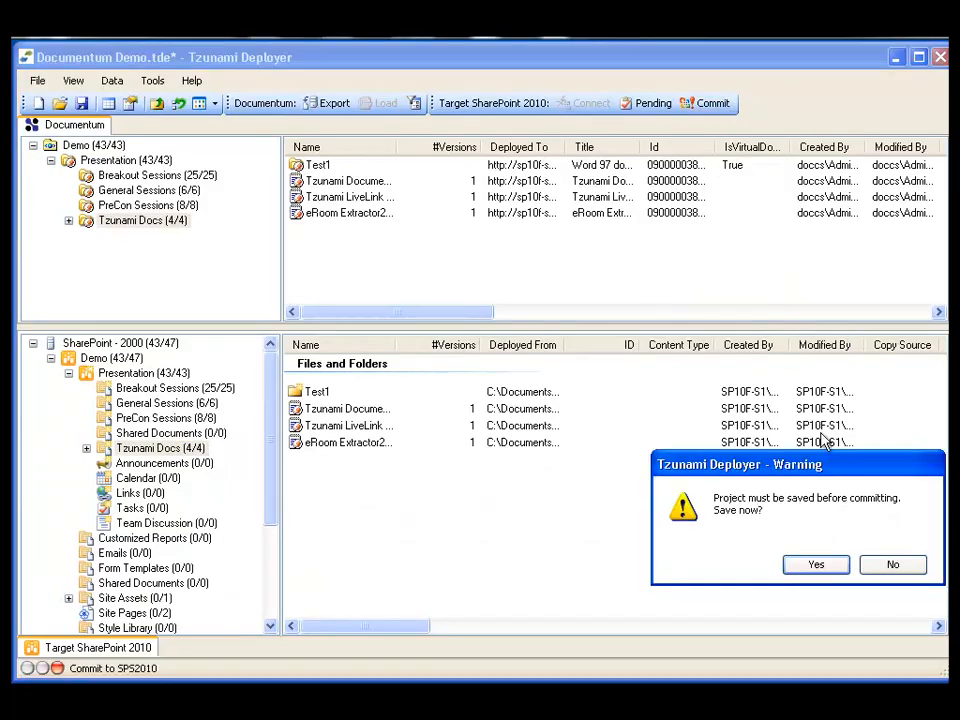
click(832, 578)
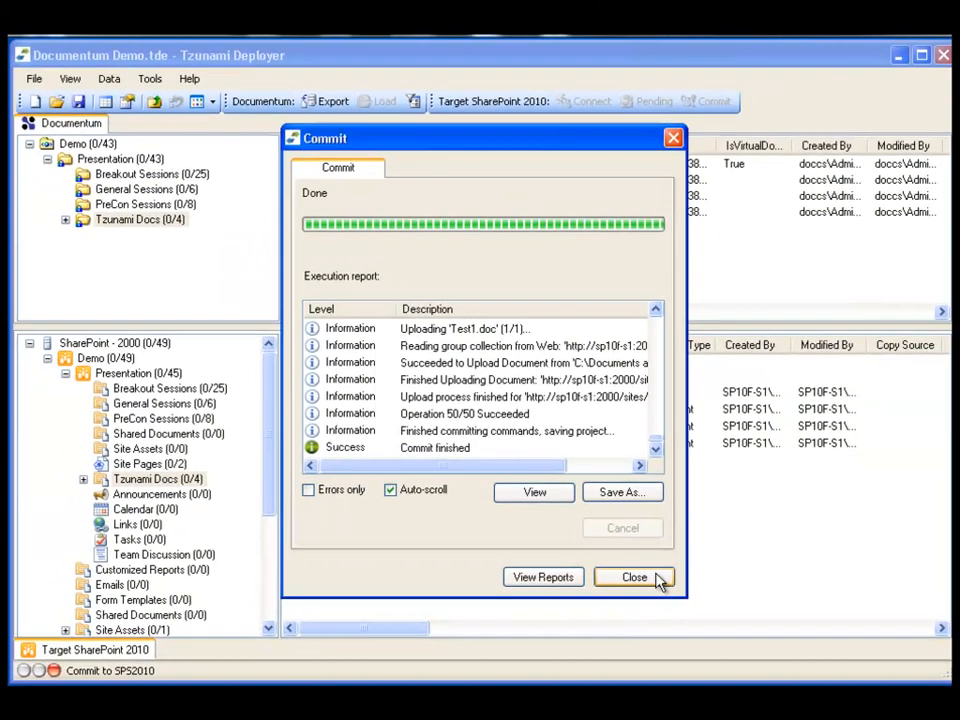
click(665, 638)
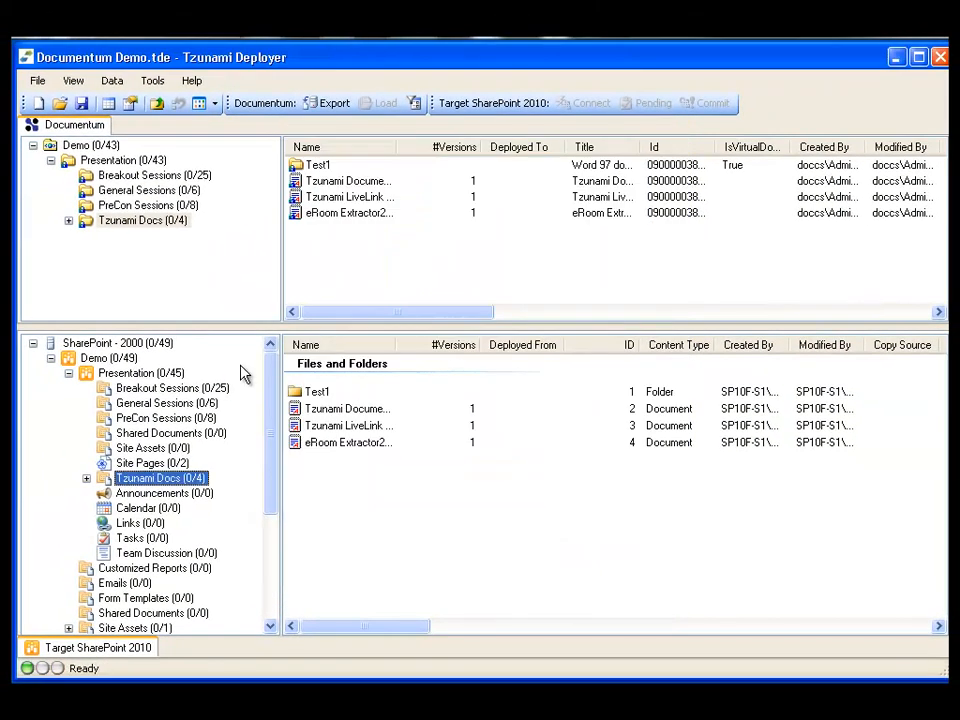
Step: Open the committed Presentation site in the browser and view its document libraries under All Site Content
right_click(140, 378)
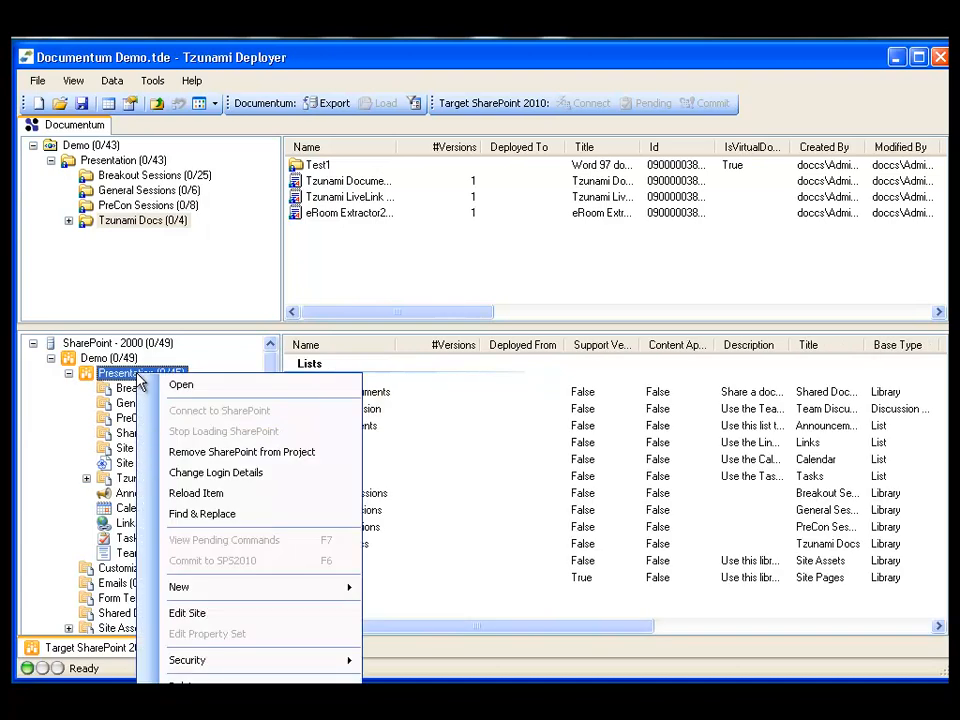
click(219, 394)
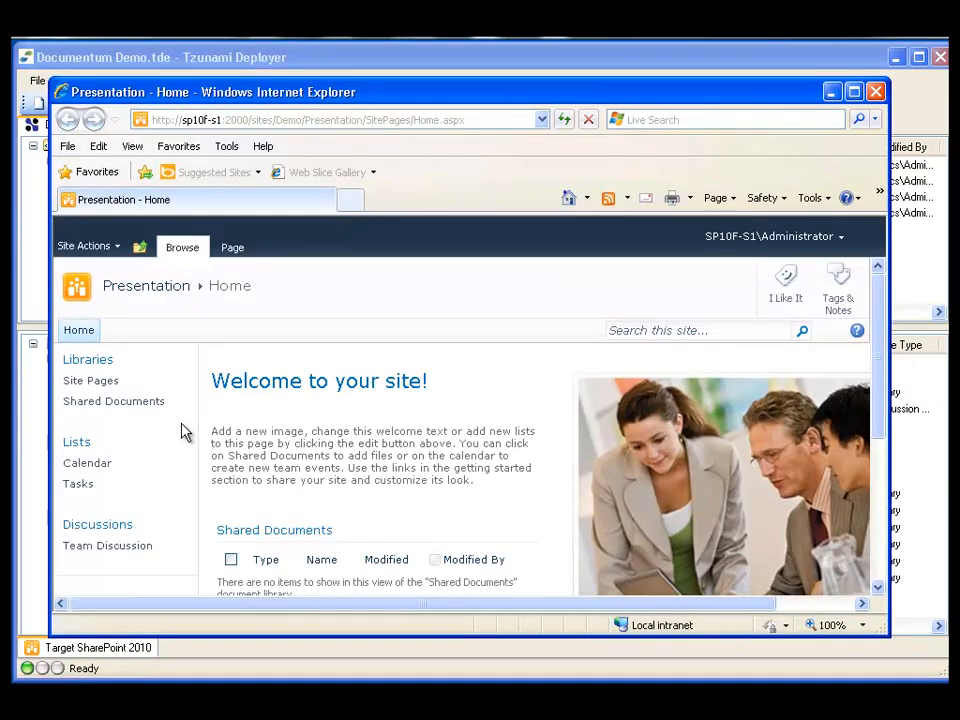
scroll(184, 432, down, 2)
click(150, 515)
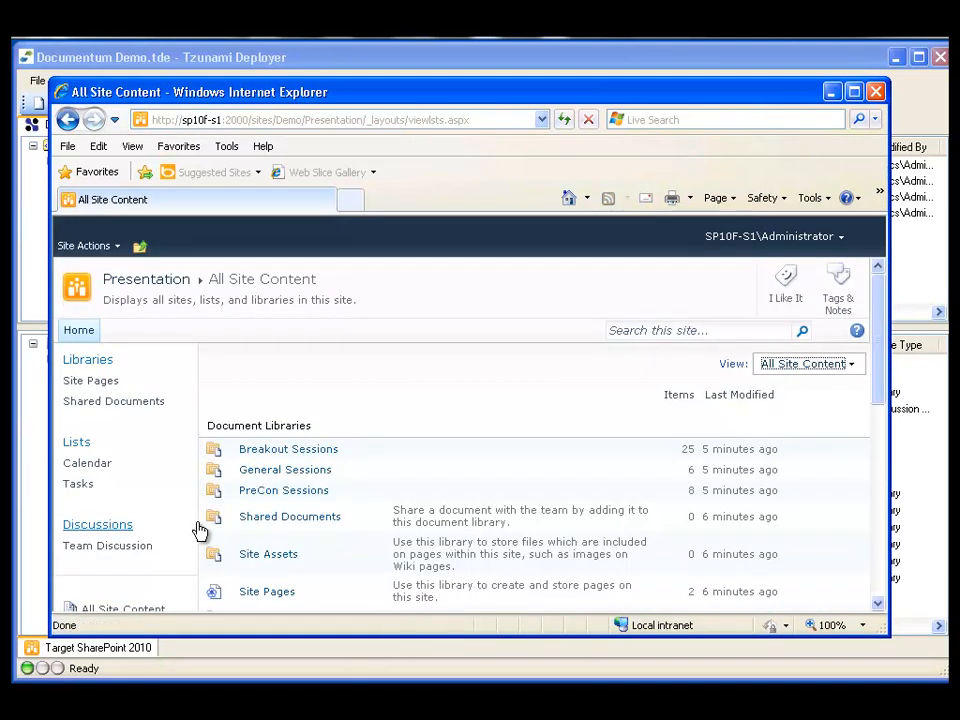
scroll(200, 530, down, 2)
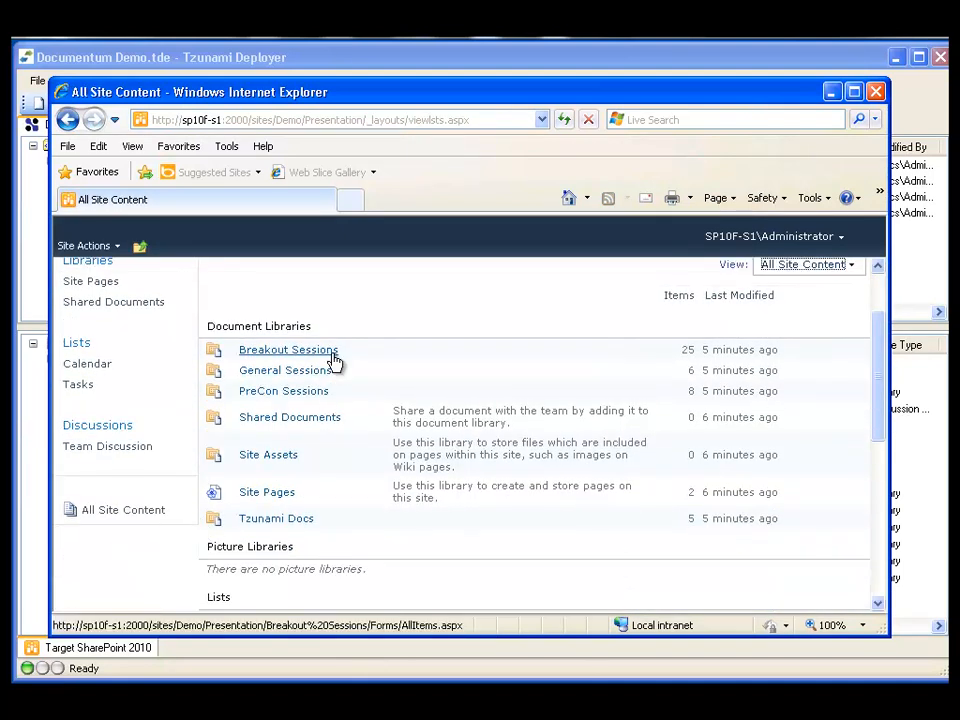